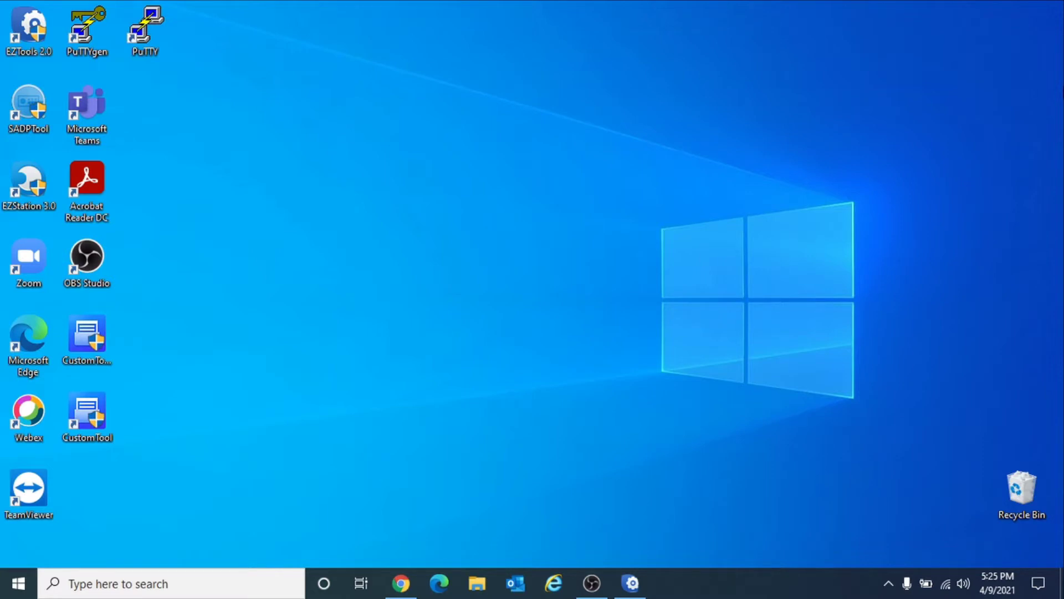
- Download the EZTools 2.0 zip (42.7 MB) from GS Global Security's Tools & Software page
right_click(363, 326)
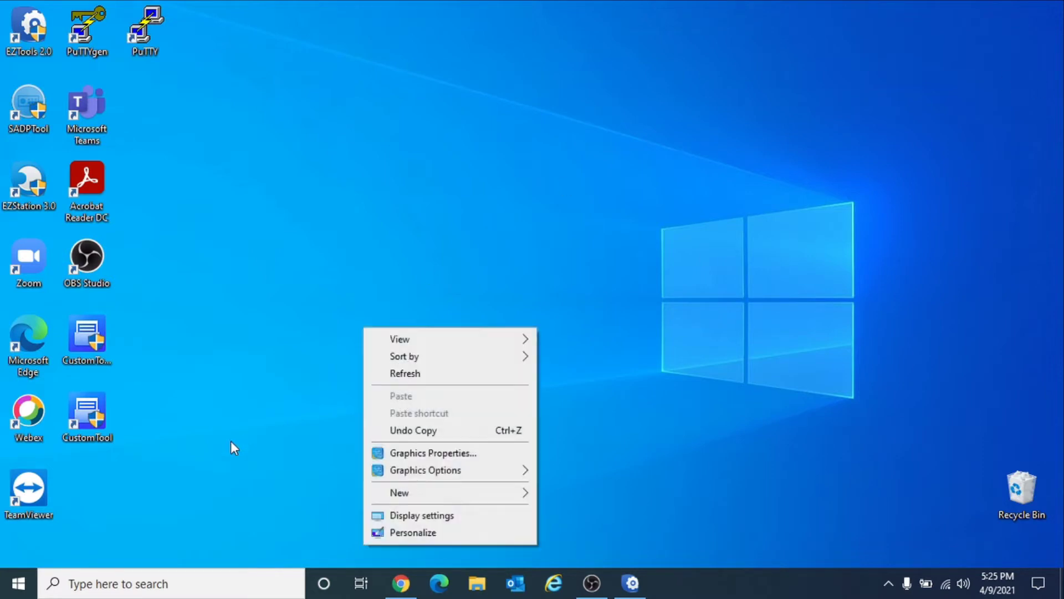
click(261, 427)
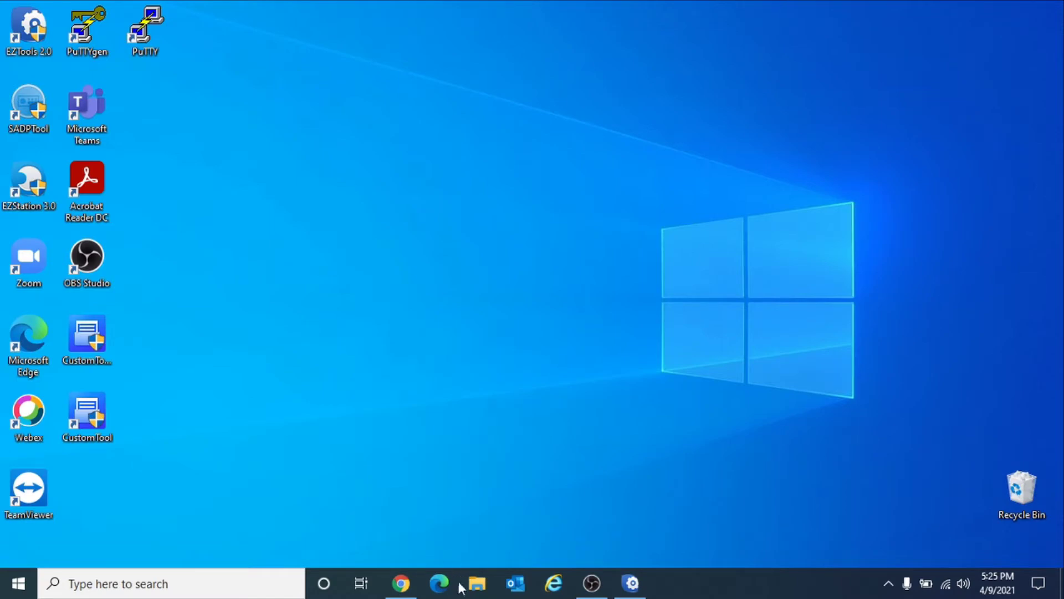
click(395, 584)
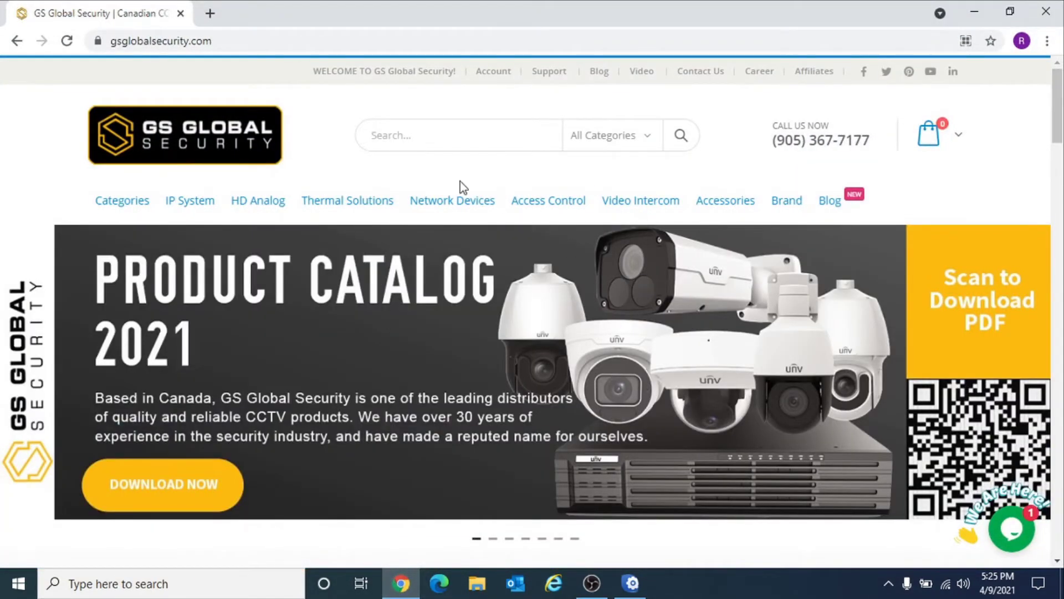
mouse_move(553, 78)
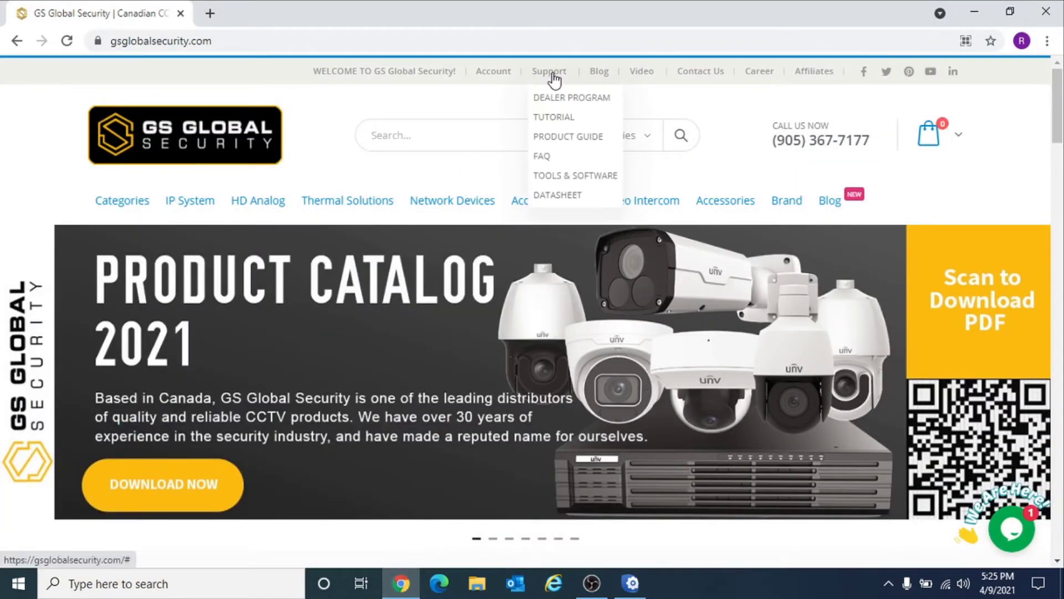
click(562, 177)
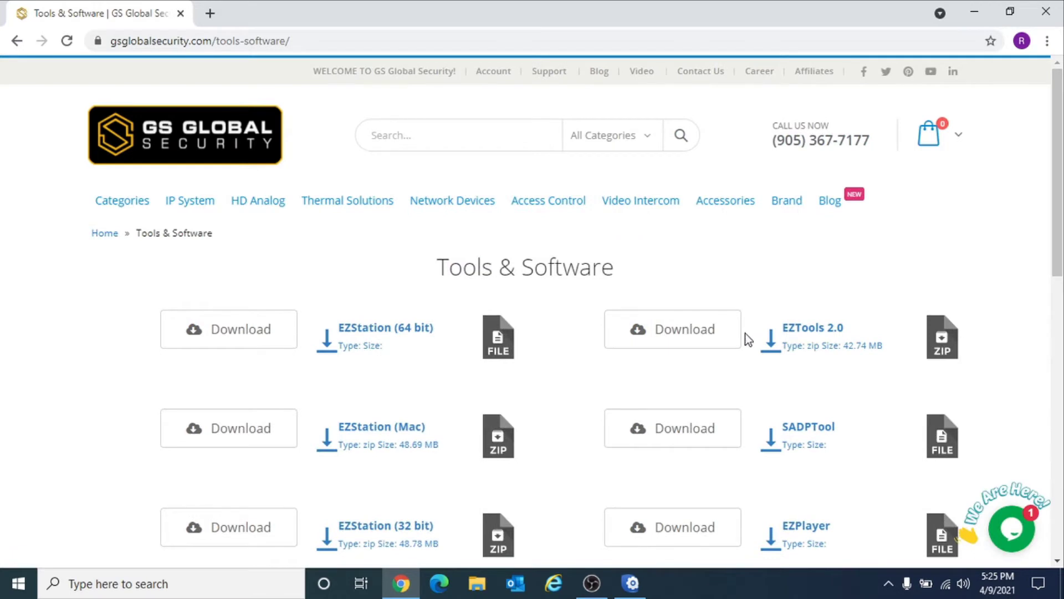
click(697, 336)
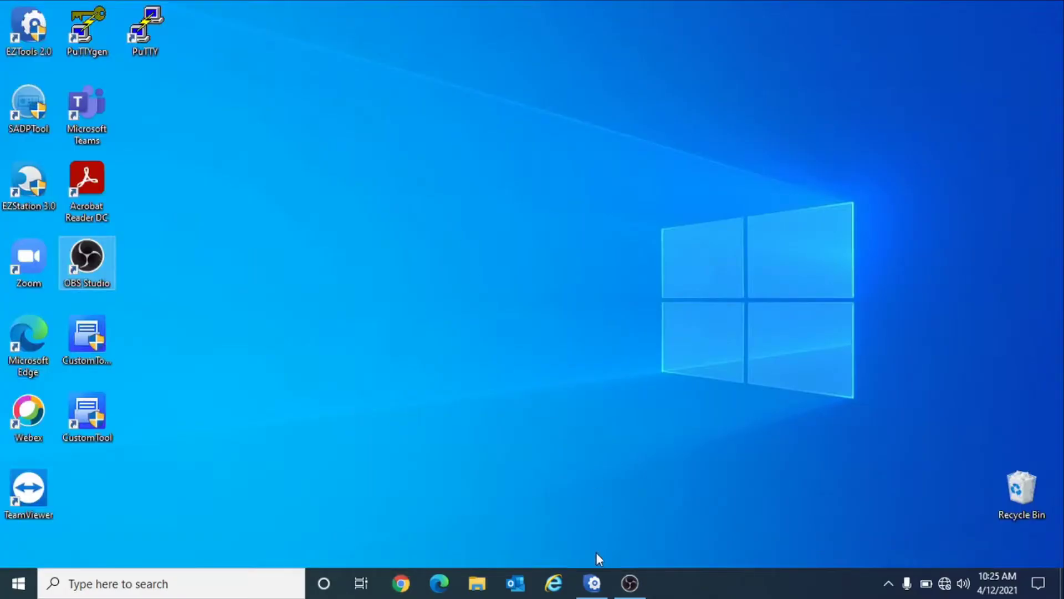
- Bring EZTools forward with its two discovered devices, keep English, and reach Search Setup
click(593, 582)
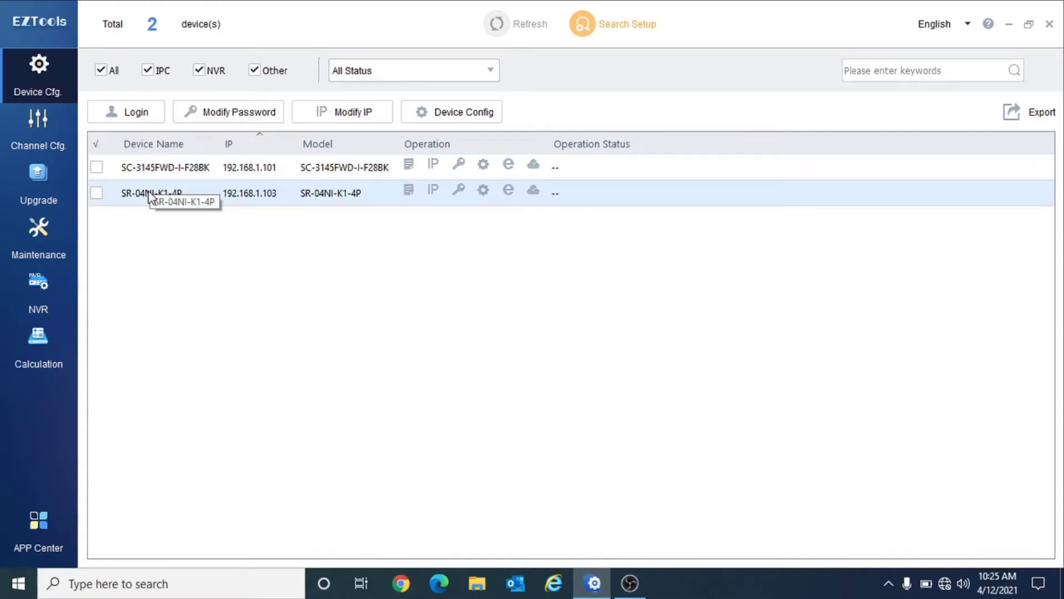
click(966, 22)
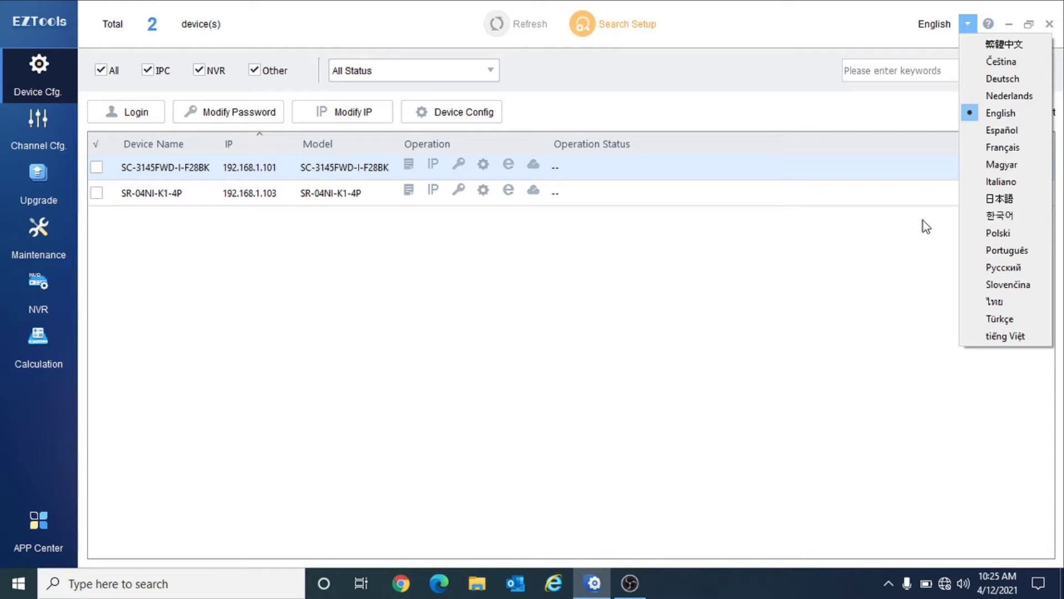
click(922, 220)
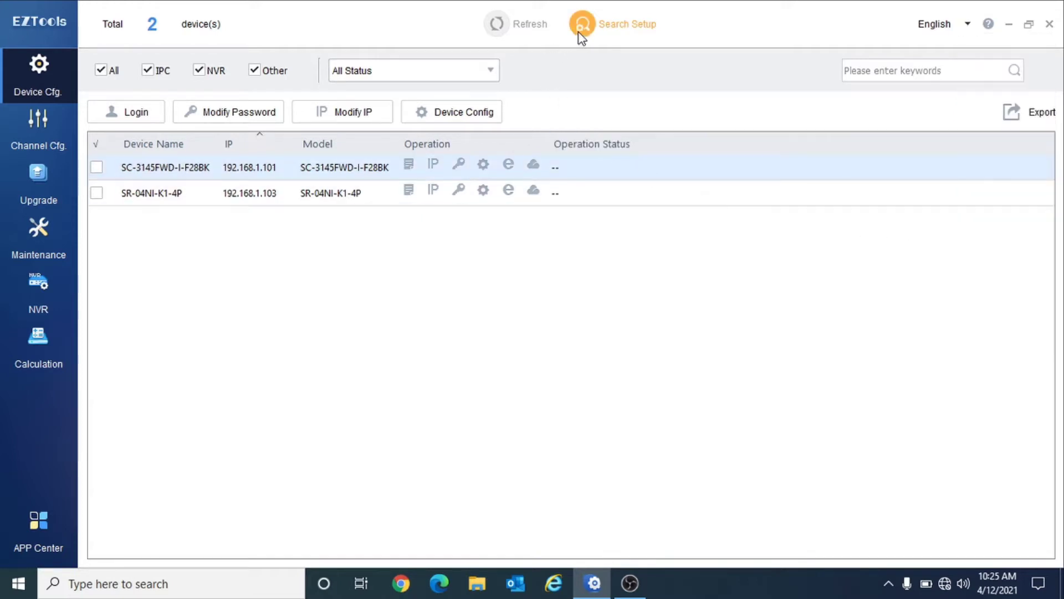
click(582, 36)
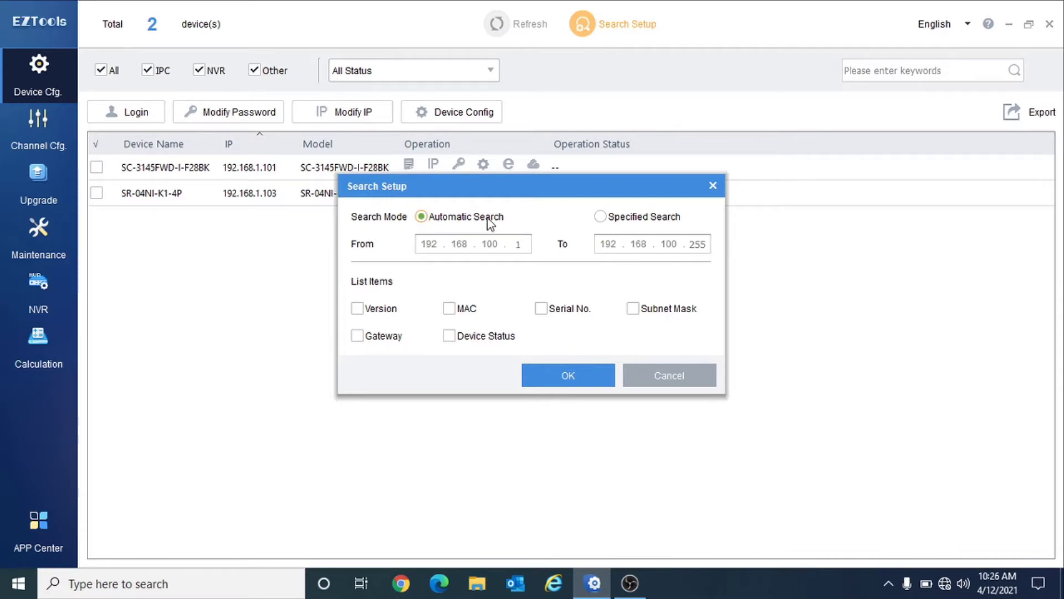
- Keep Automatic Search and add Serial No. and Device Status columns to the device list
click(600, 216)
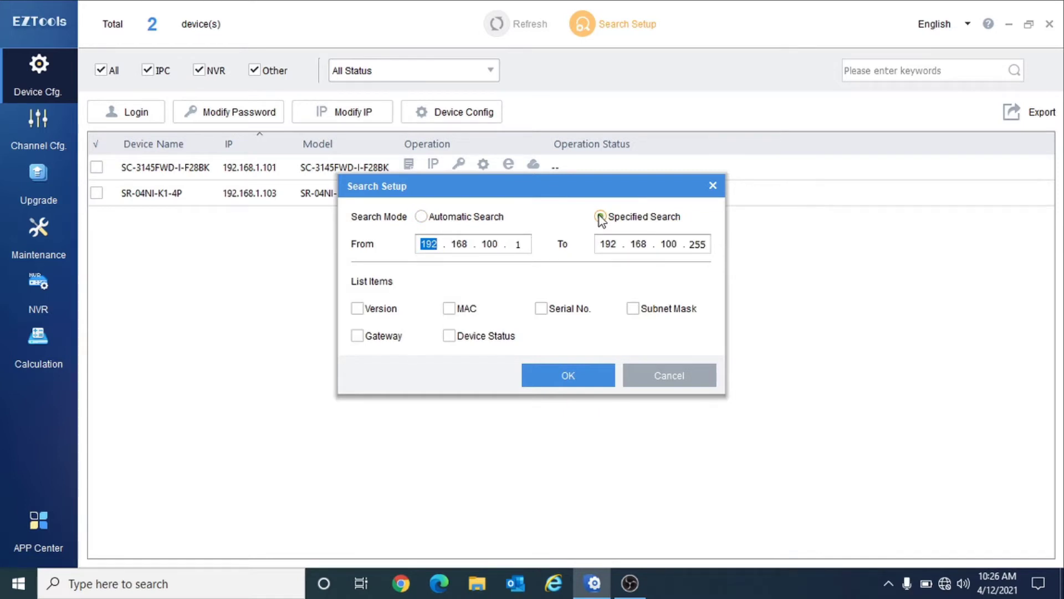
click(427, 214)
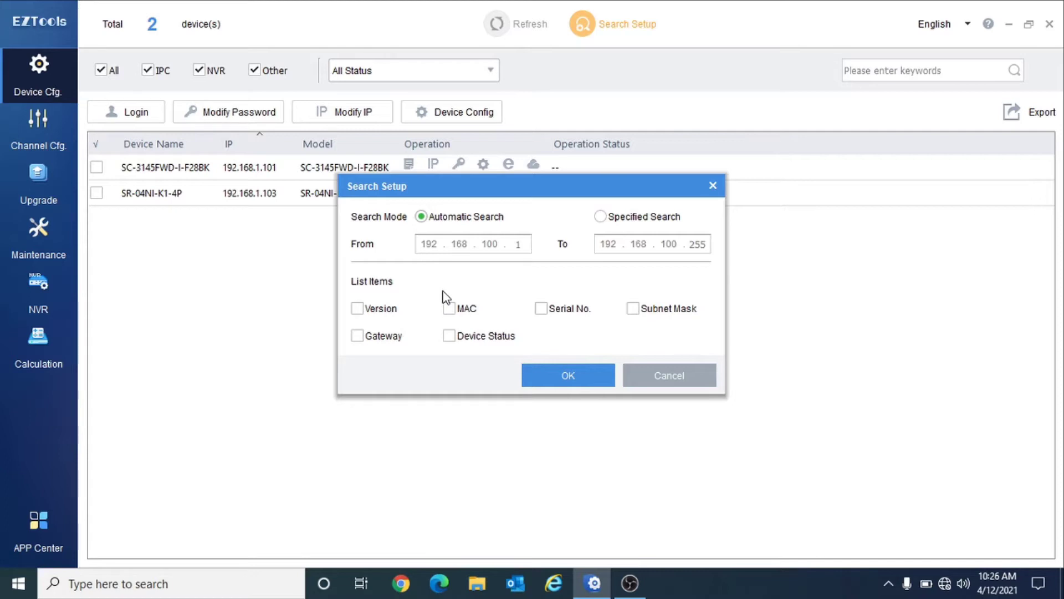
click(541, 308)
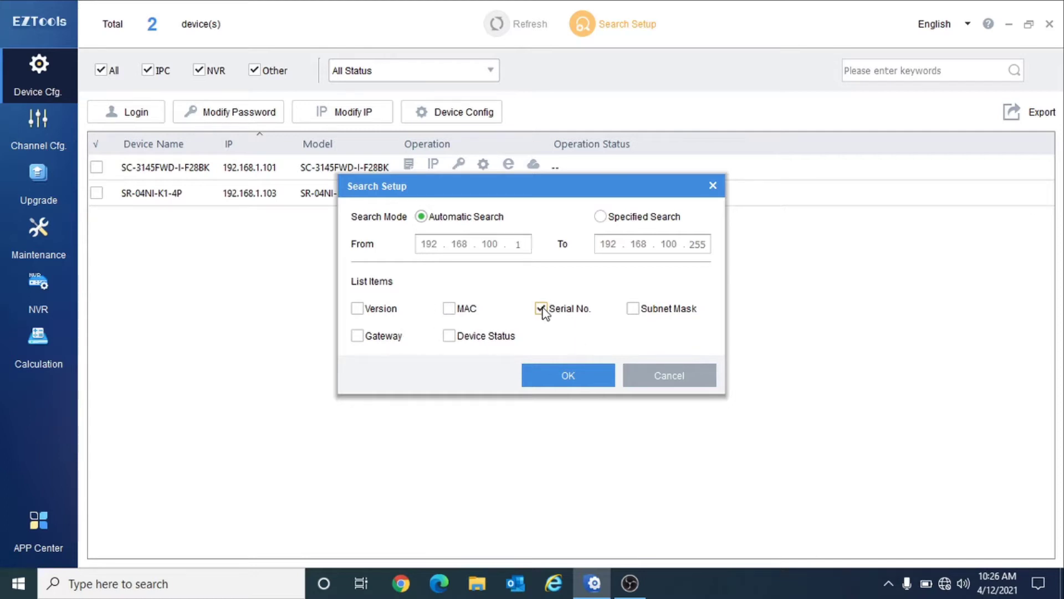
click(454, 335)
click(587, 381)
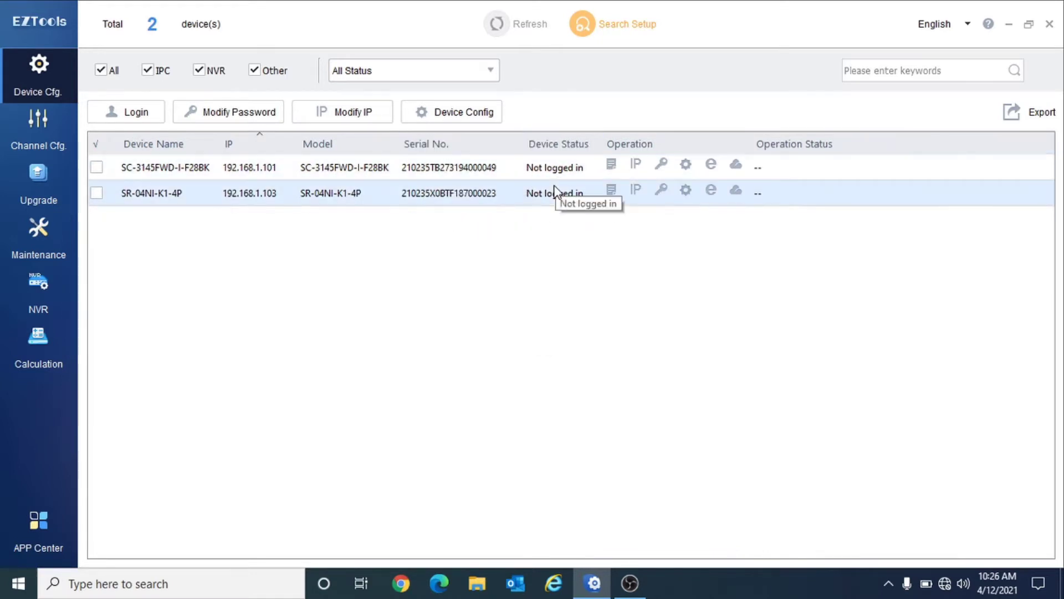
- Try the IPC, NVR and Other device-type filters, then show All device types again
click(101, 71)
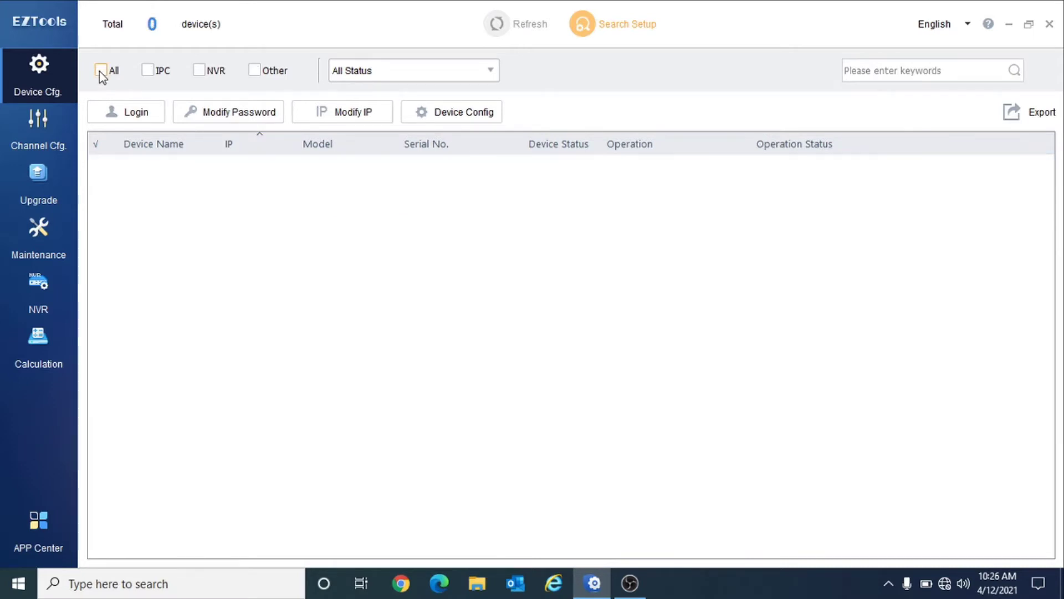
click(154, 70)
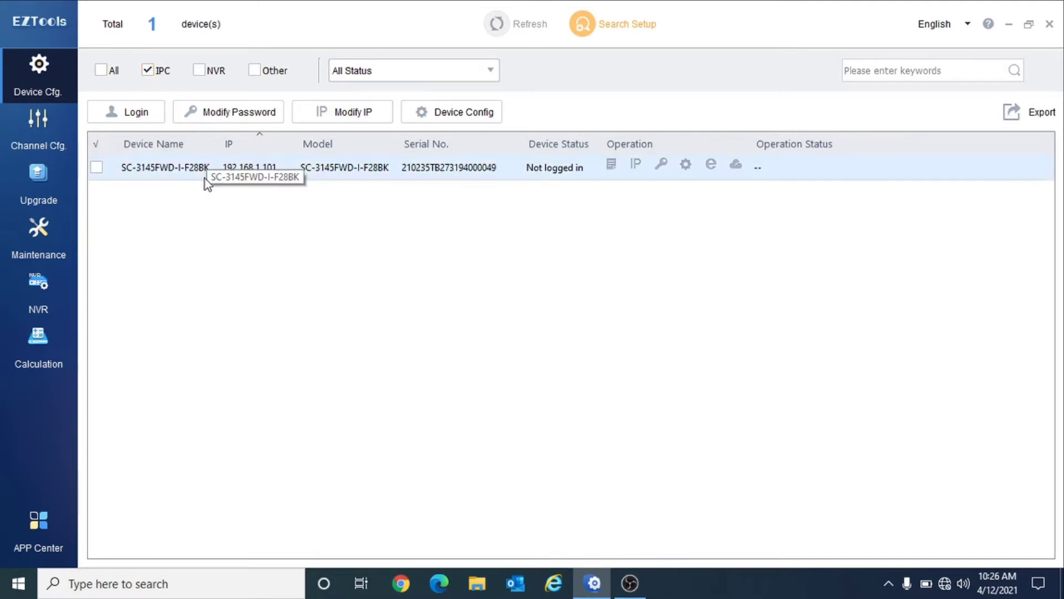
click(200, 71)
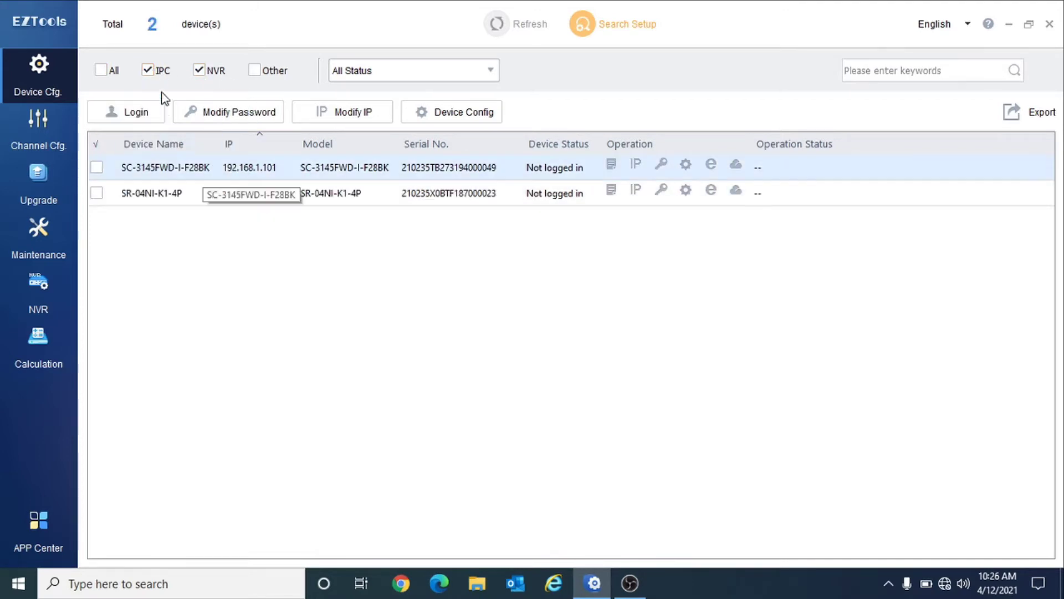
click(151, 75)
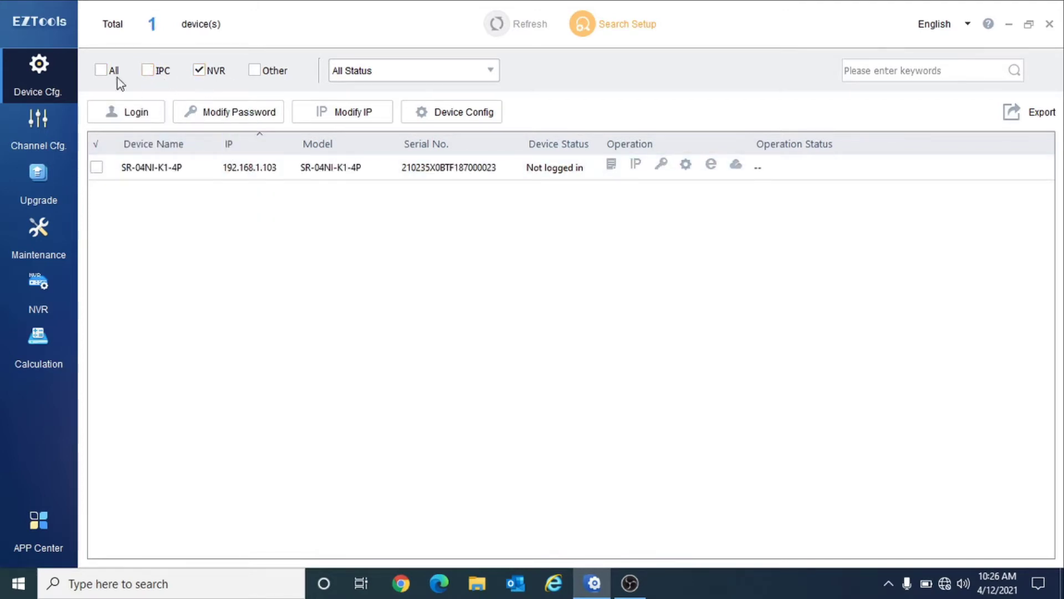
click(206, 70)
click(261, 72)
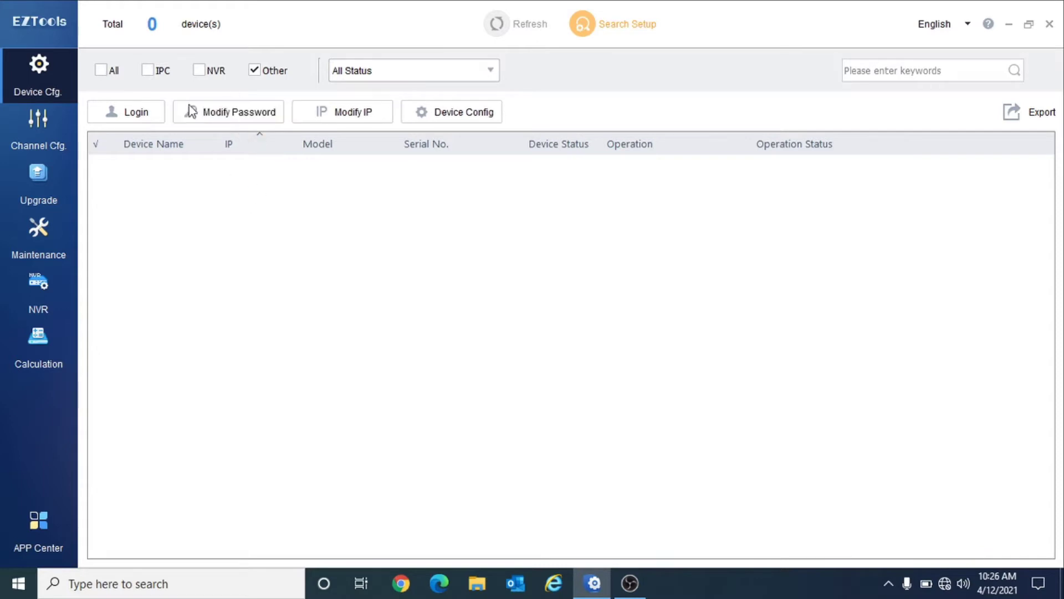
click(101, 70)
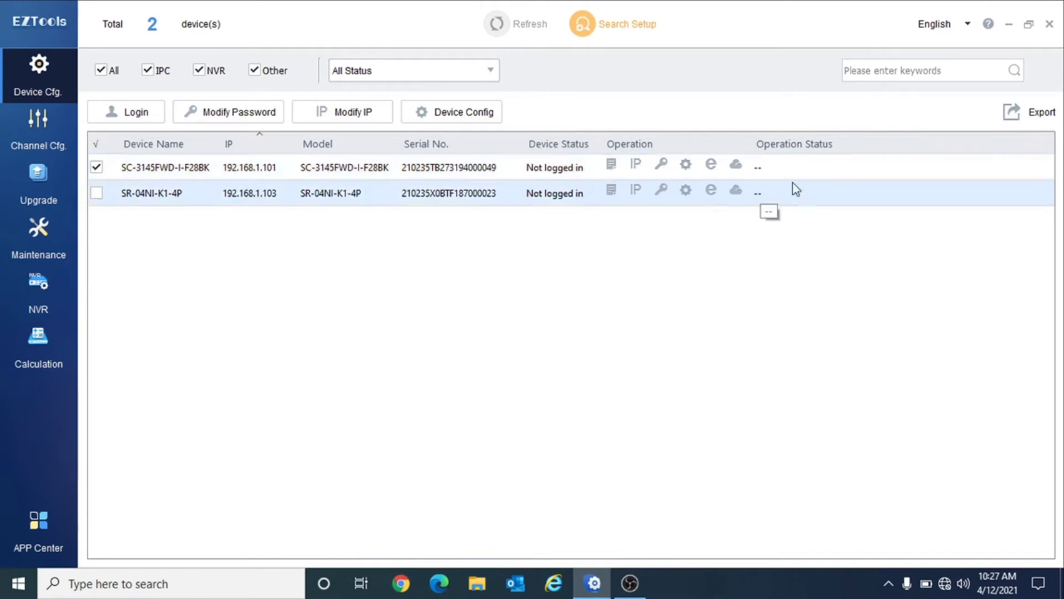
- Review the camera's details, then resubmit its IP settings unchanged at 192.168.1.101
click(613, 167)
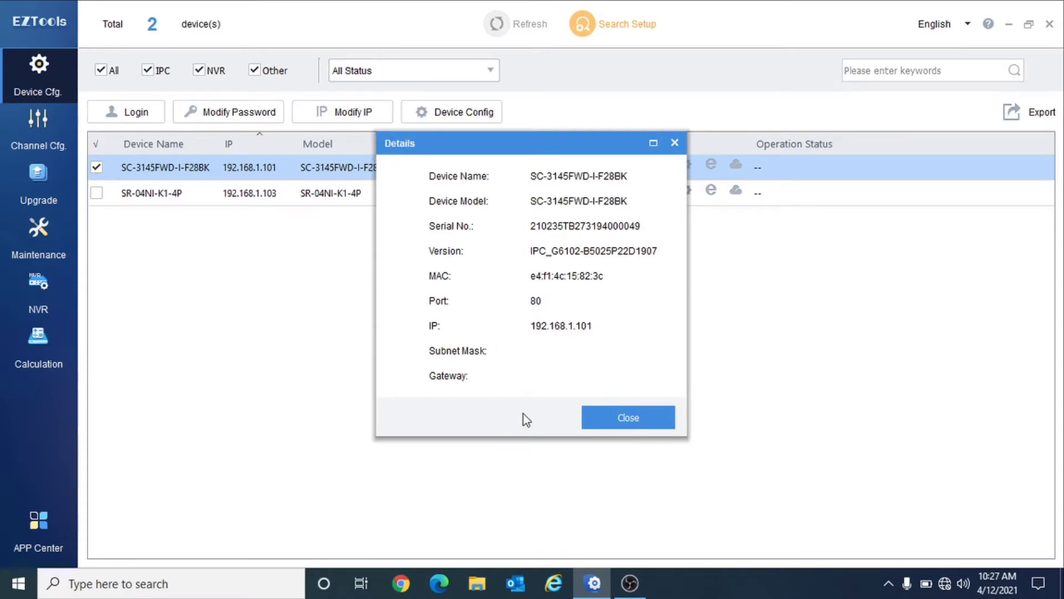
click(600, 417)
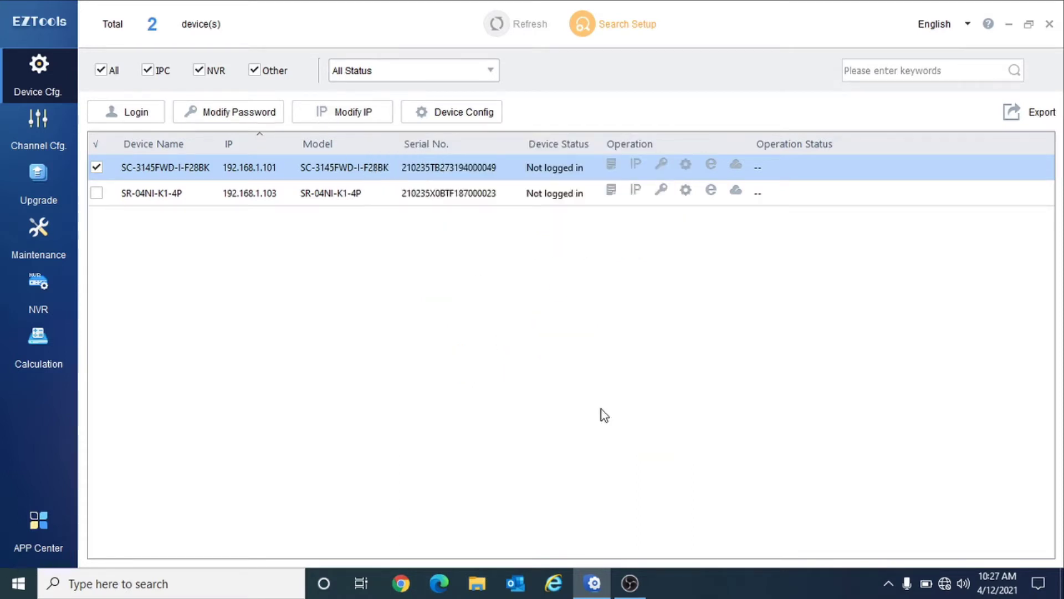
click(636, 164)
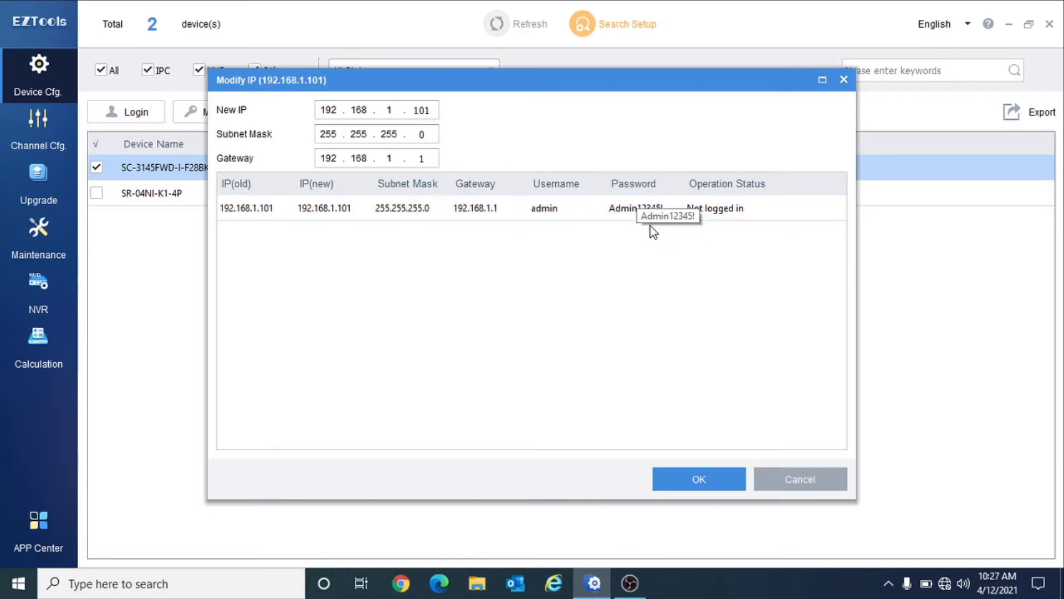
click(721, 484)
click(800, 479)
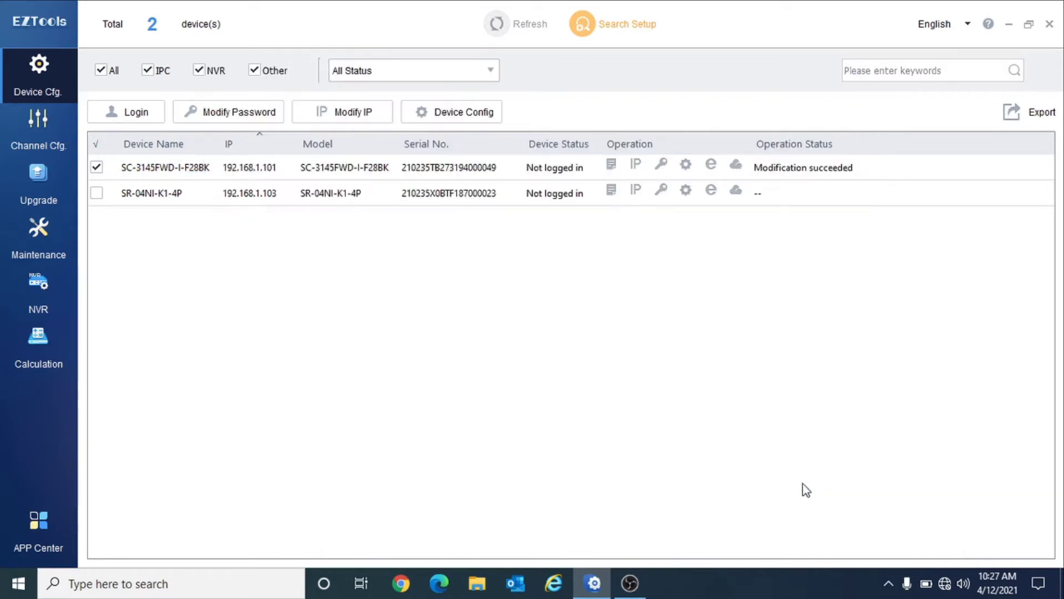
- Log in to the SC-3145FWD-I-F28BK camera, skip the password change, and reach Device Config
click(661, 162)
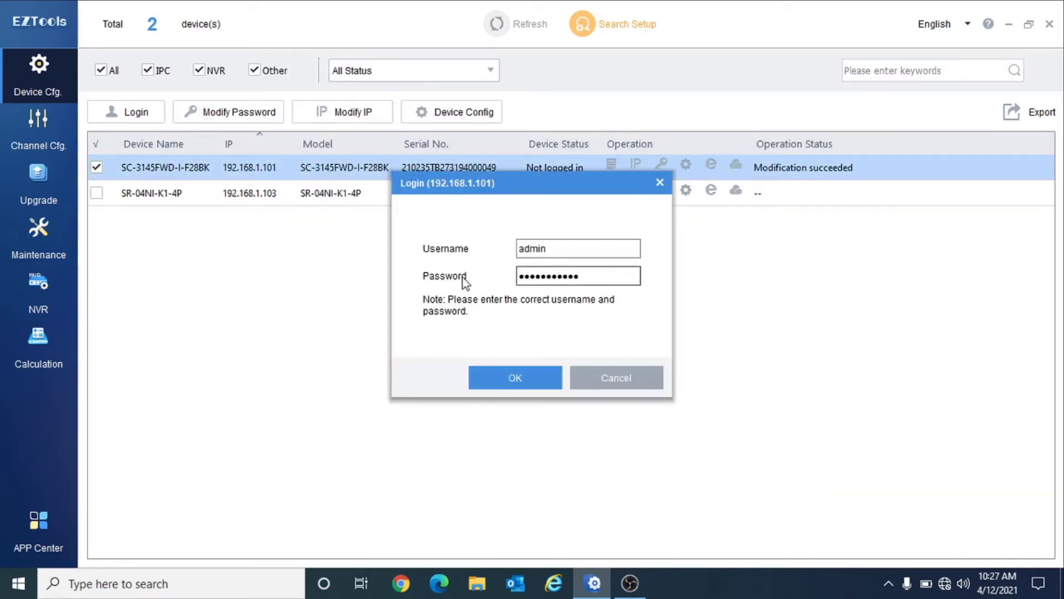
drag(614, 278, 375, 275)
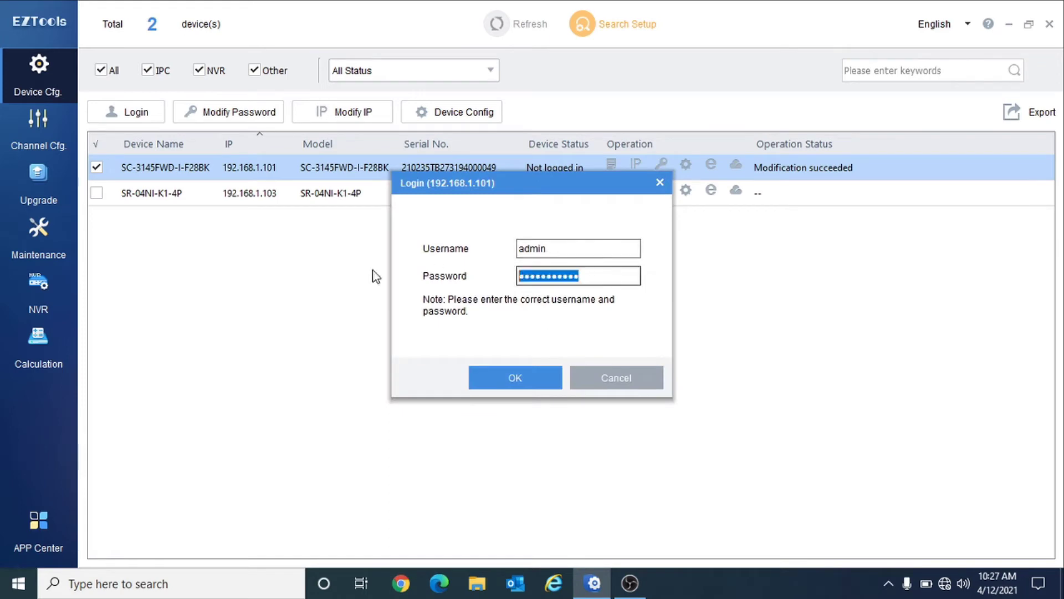
click(515, 377)
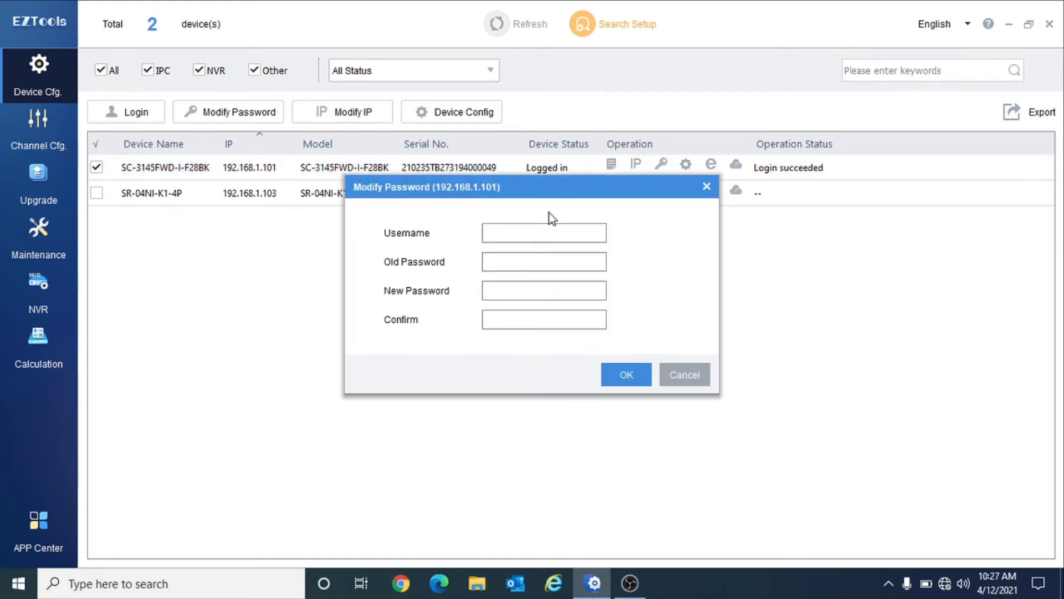
click(523, 234)
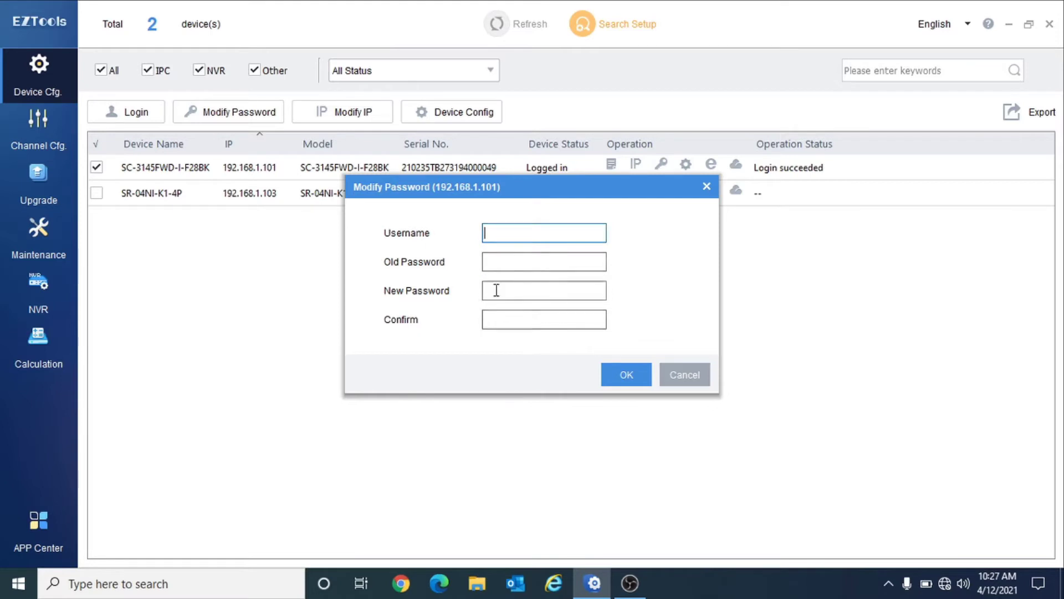
click(672, 374)
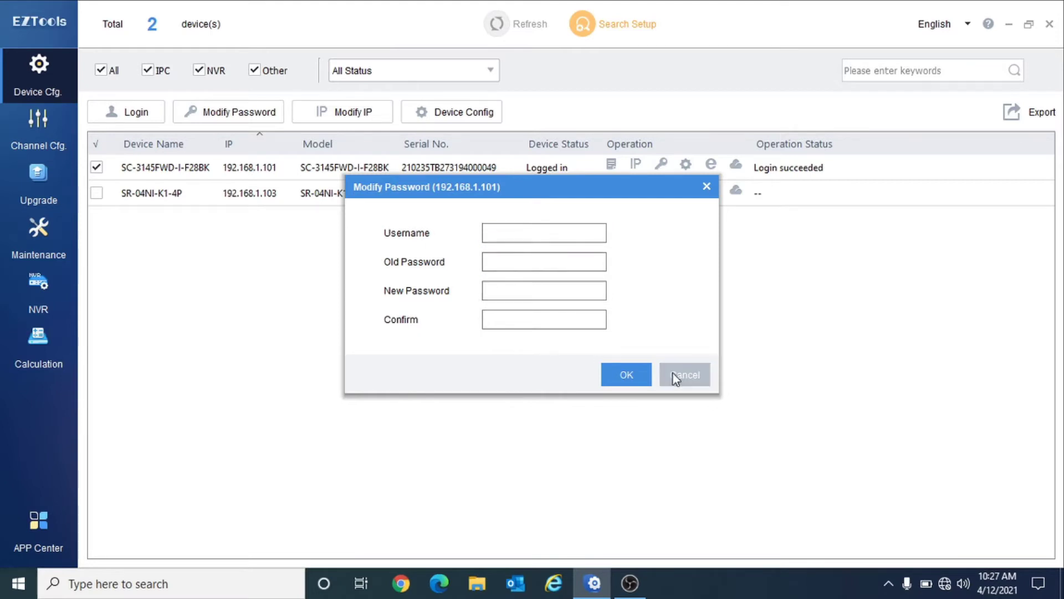
click(685, 166)
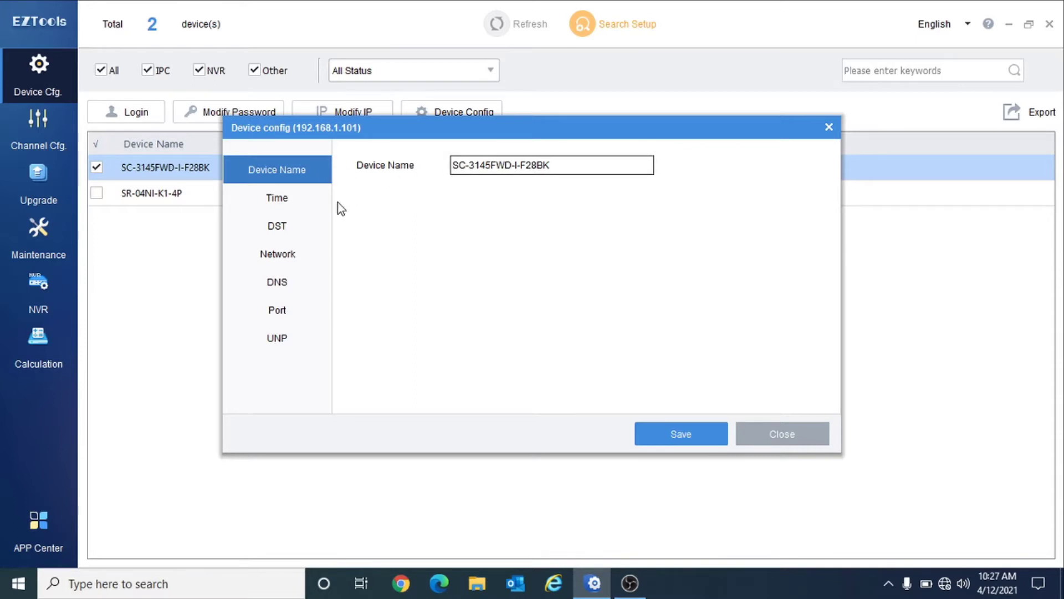
- Look over the camera's Time, DST and Network config, then launch its 192.168.1.101 web page
click(290, 196)
click(277, 225)
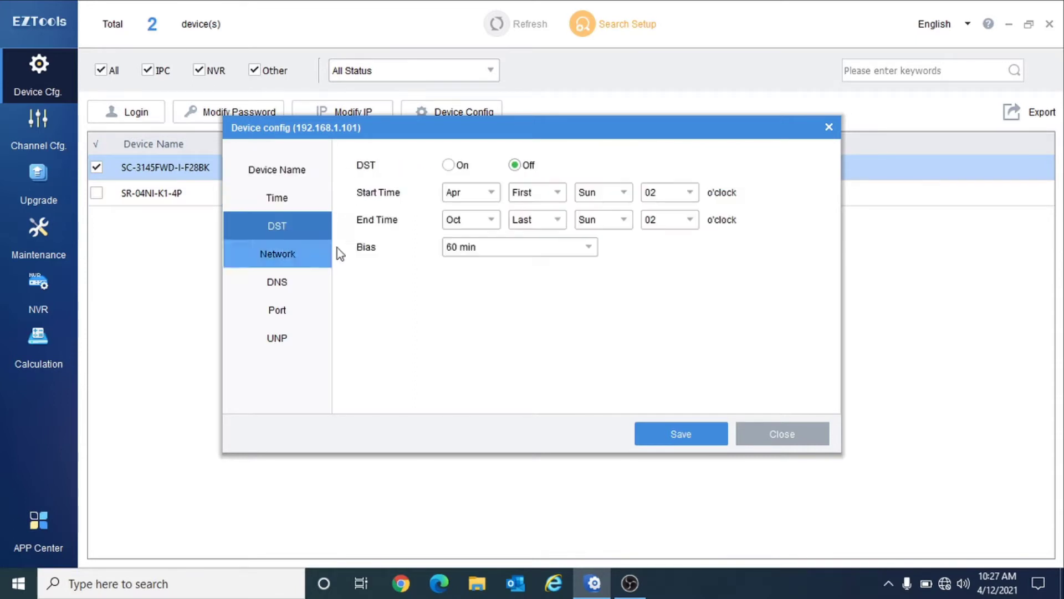
click(294, 253)
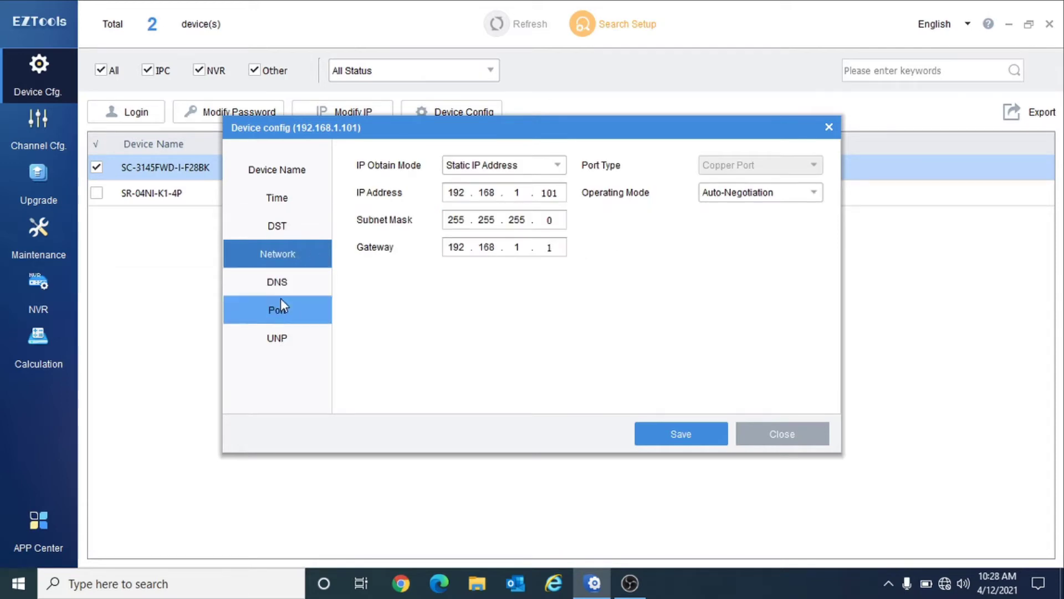
click(777, 442)
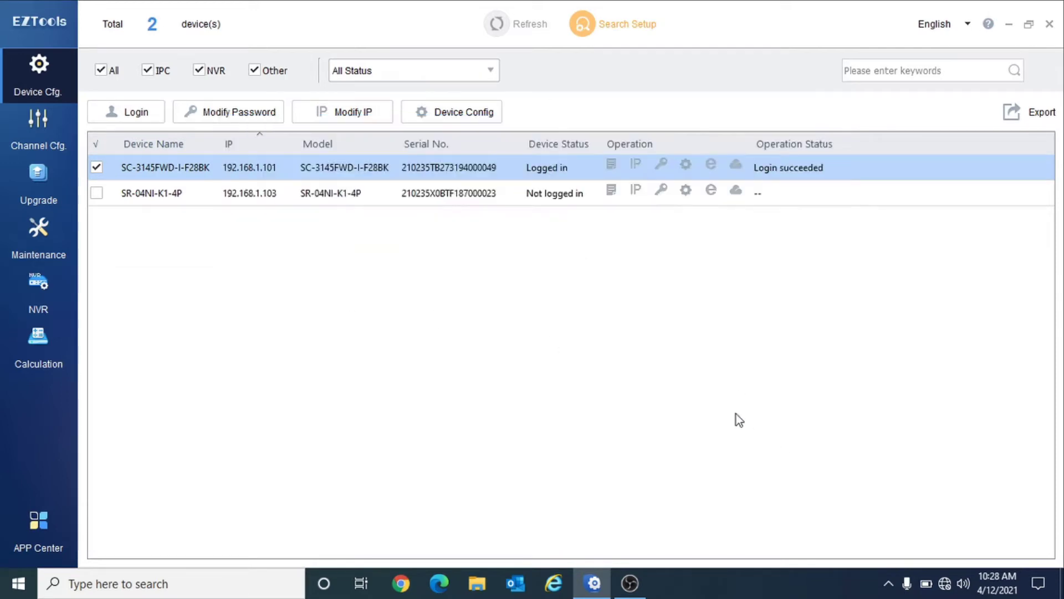
click(709, 166)
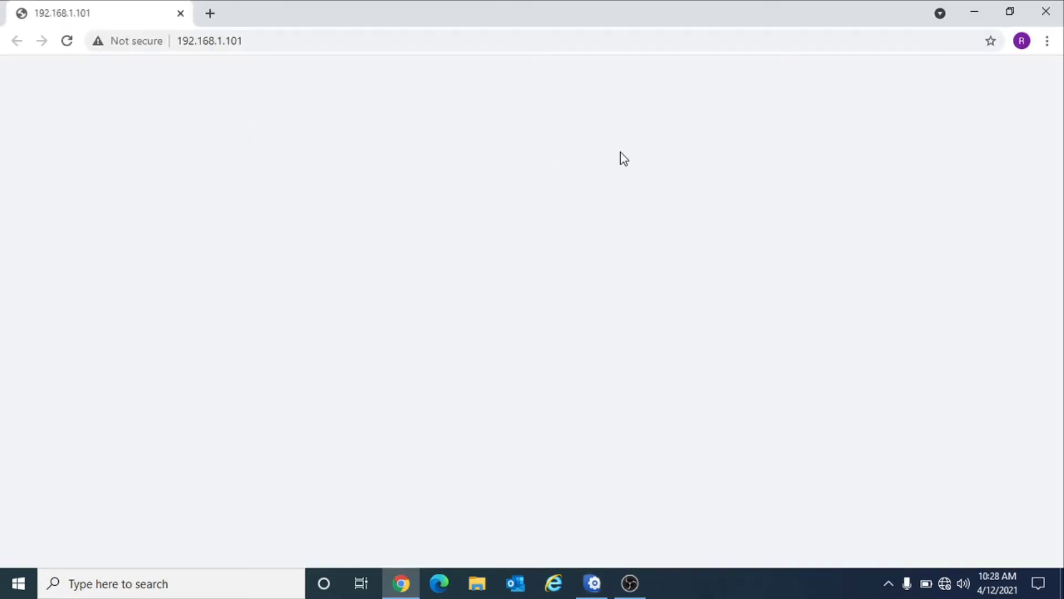
click(593, 583)
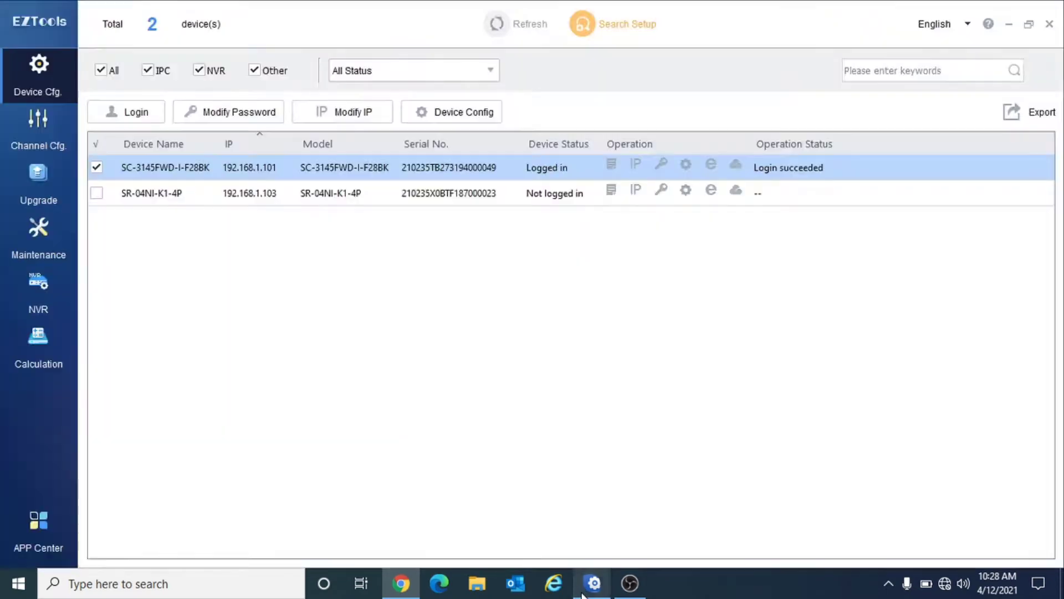
click(733, 169)
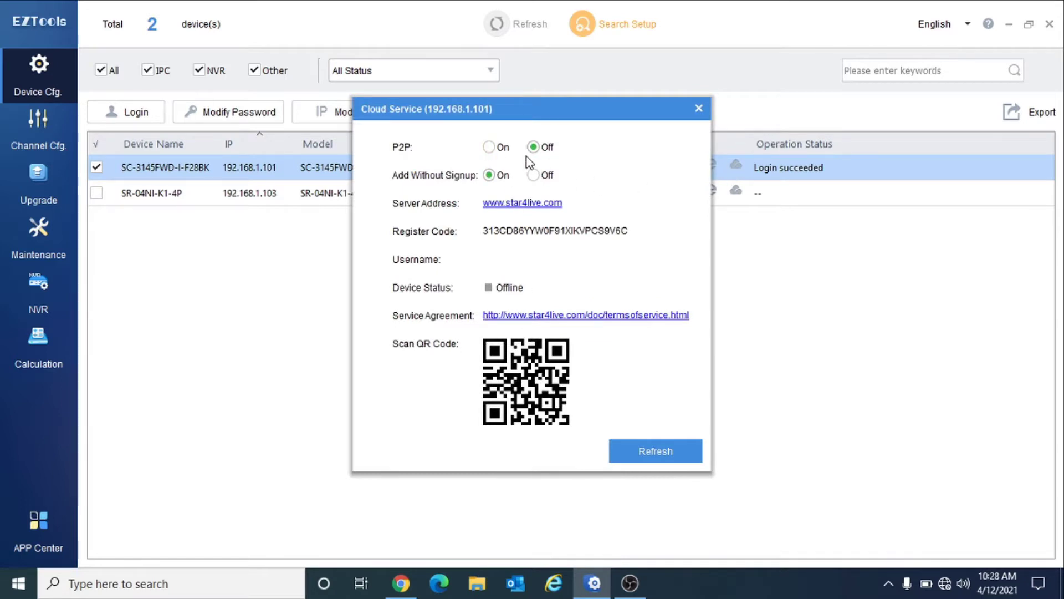
click(699, 108)
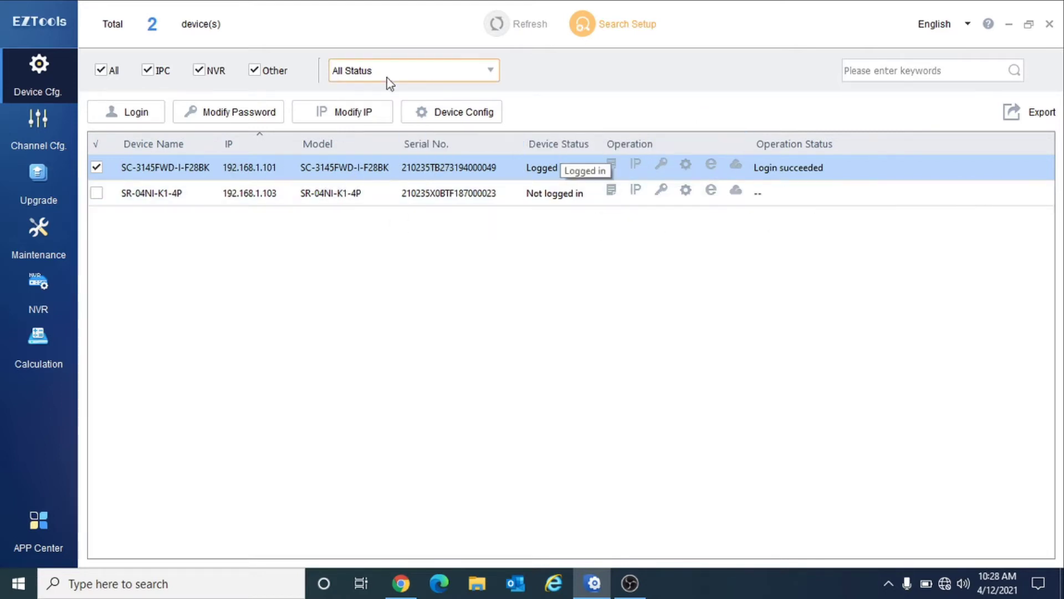
- Select only the SR-04NI-K1-4P NVR and log in to it
click(96, 166)
click(96, 193)
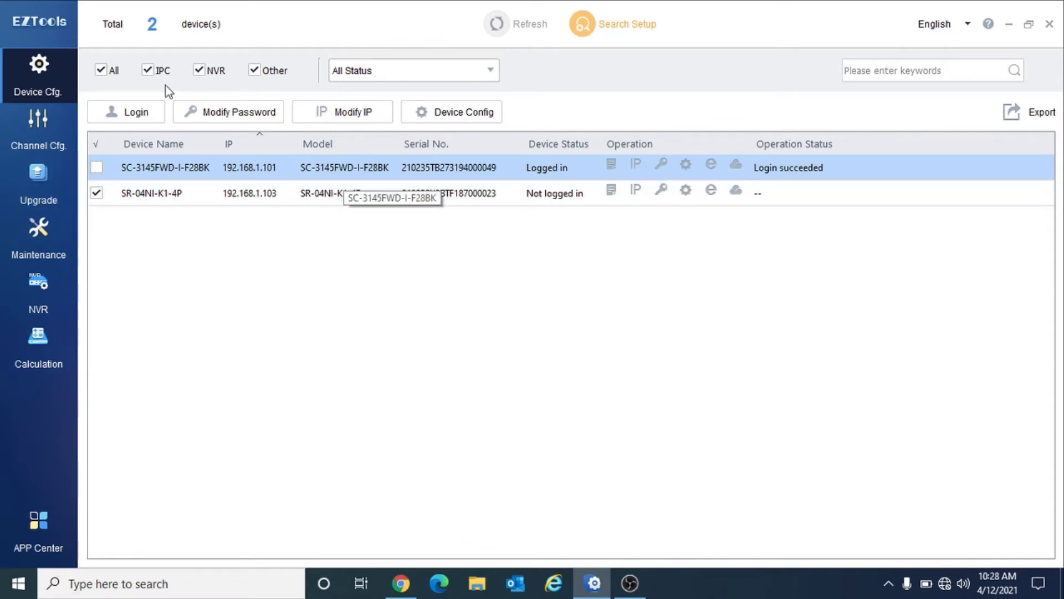
click(133, 112)
click(528, 381)
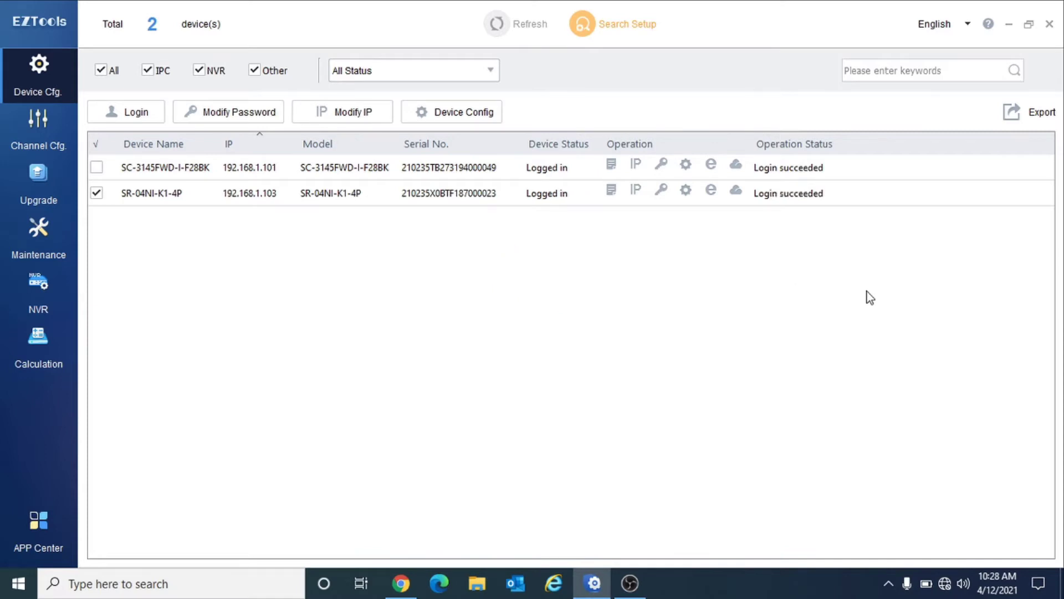
- Check the NVR's device details, then switch to Channel Cfg
click(609, 191)
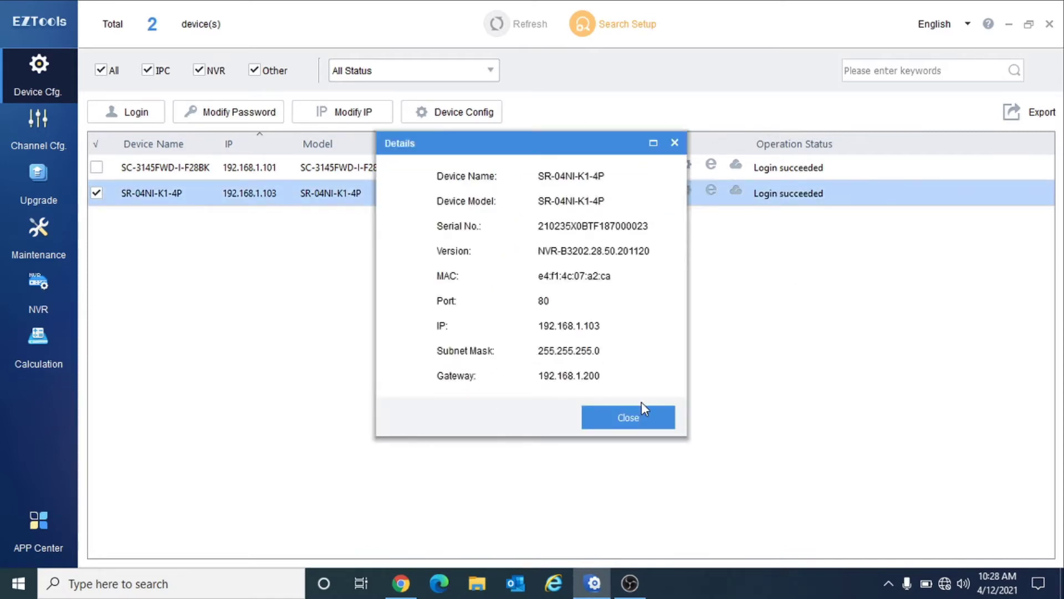
click(643, 419)
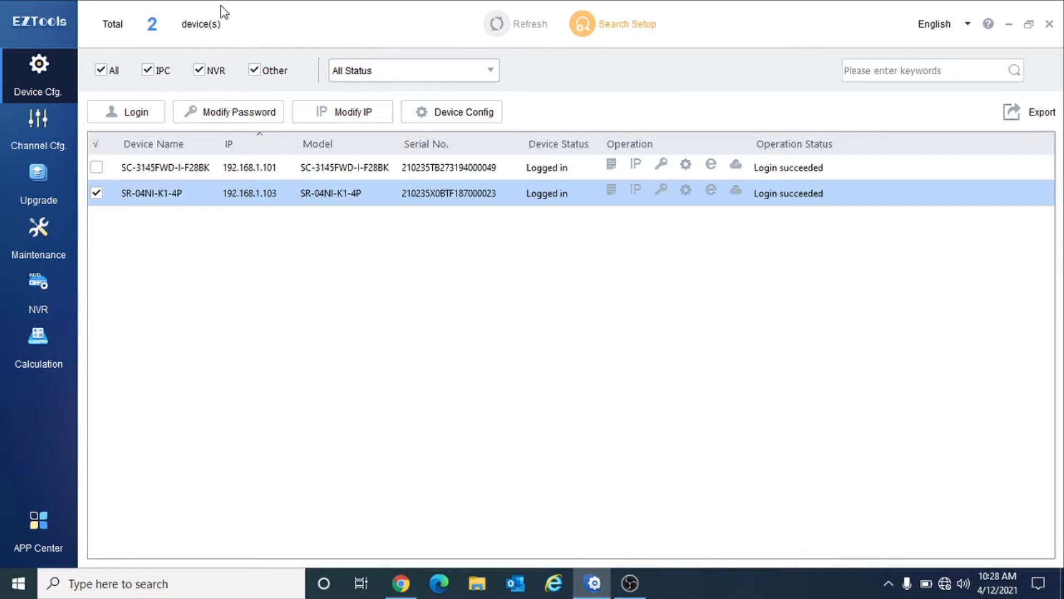
click(65, 126)
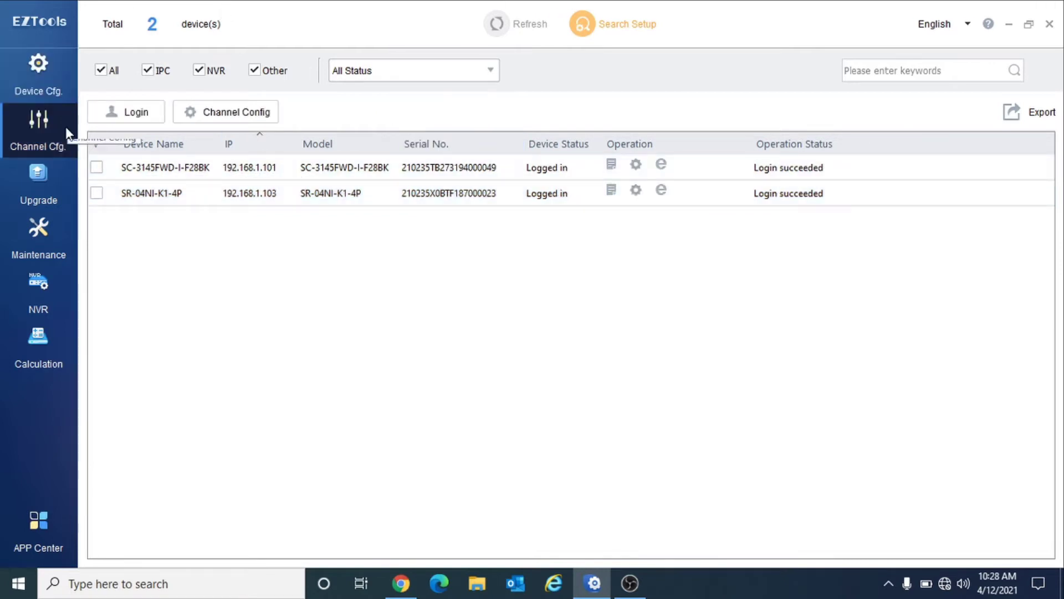
- Open the camera's Channel Config, keep Indoor 50Hz exposure, and view Encoding (U-Code Basic, 1152 Kbps VBR)
click(97, 168)
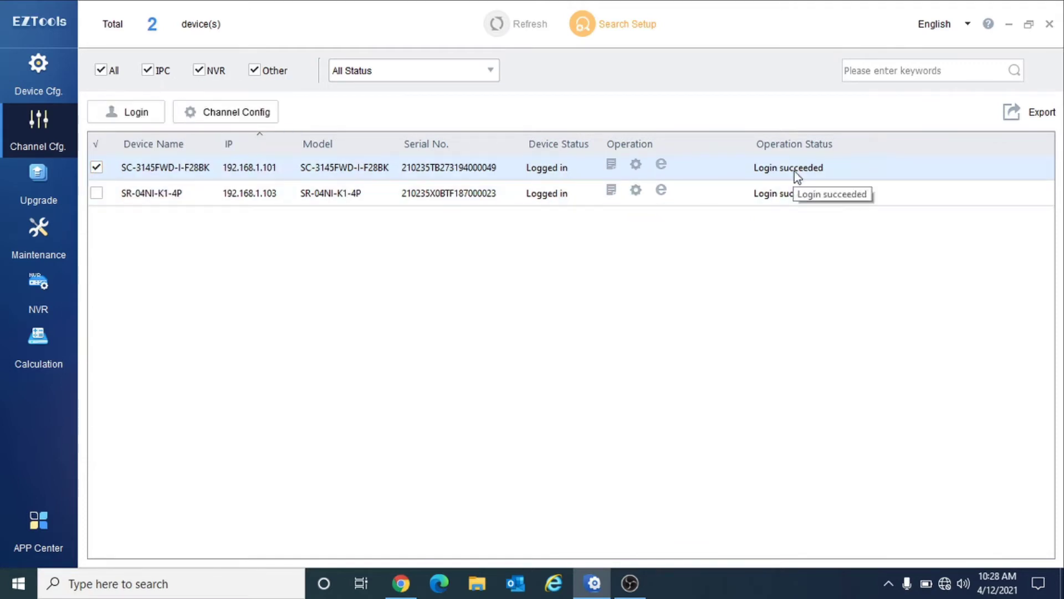
click(253, 117)
click(252, 117)
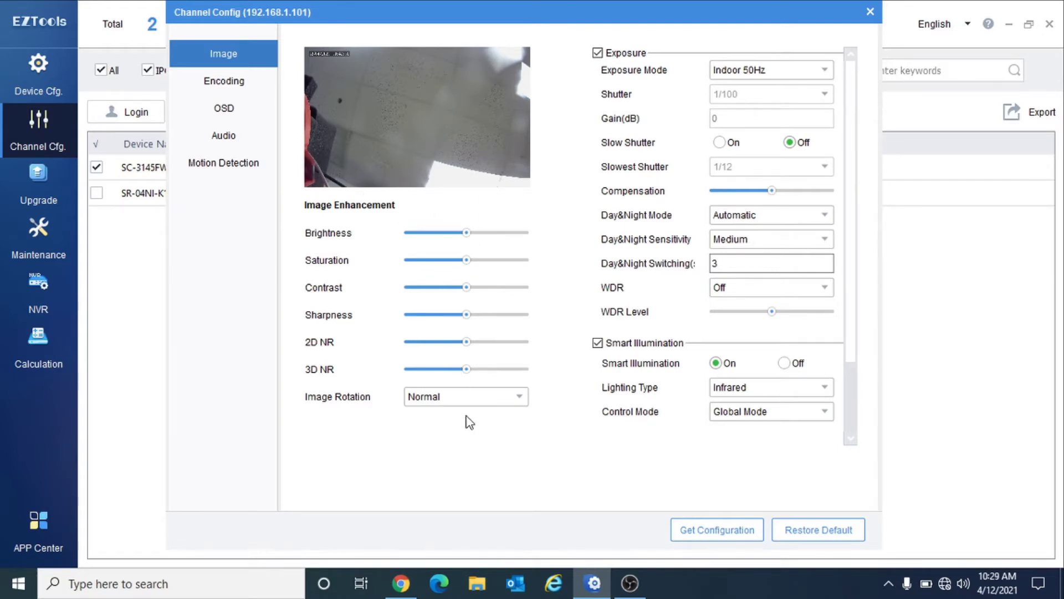
click(787, 72)
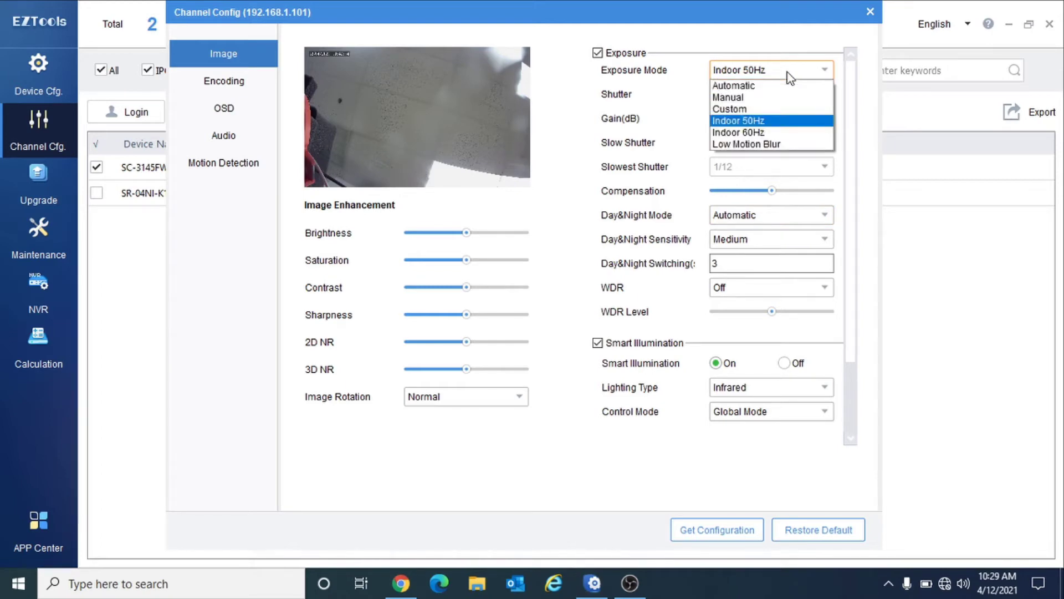
click(787, 72)
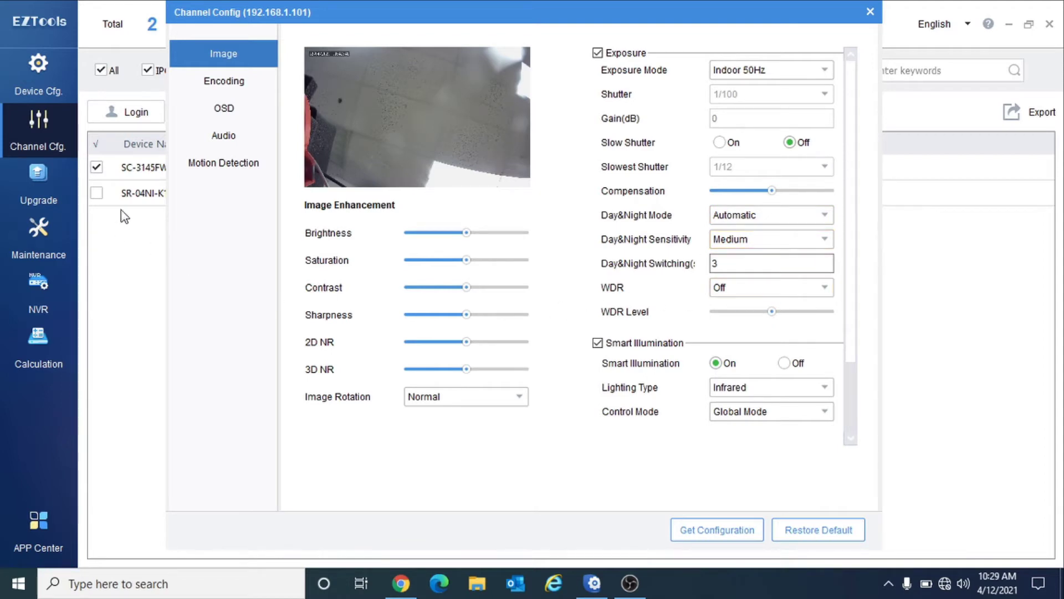
click(237, 93)
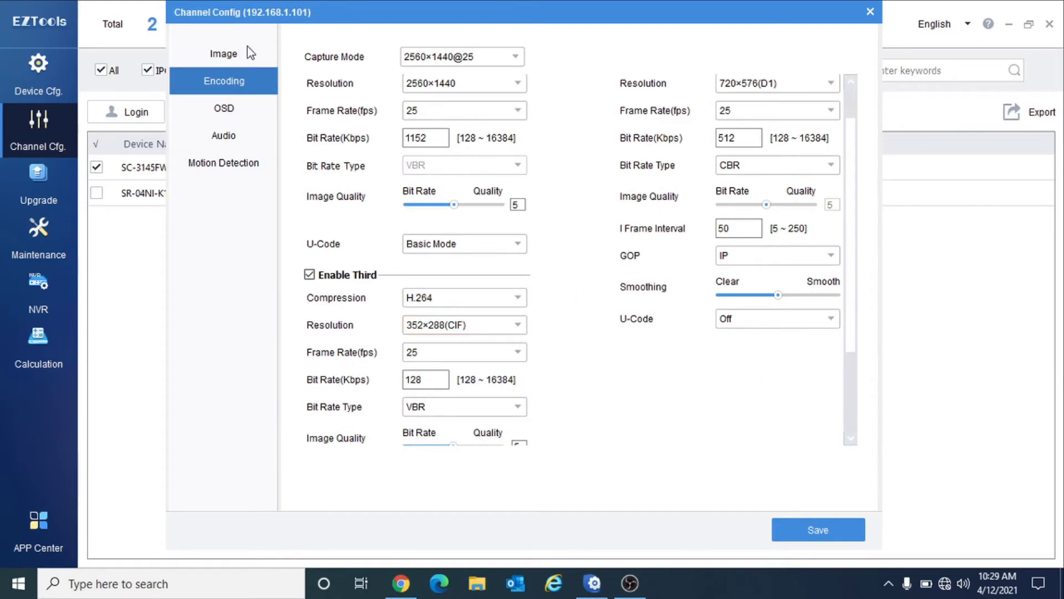
- Review the camera's OSD and Audio settings, then Motion Detection (Grid, sensitivity 81)
click(237, 109)
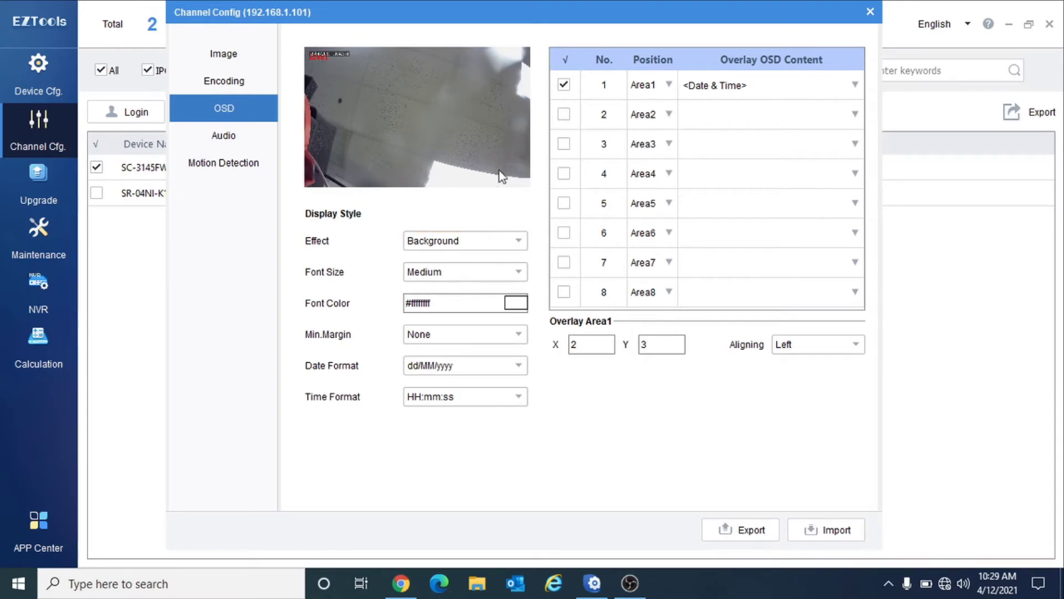
click(224, 135)
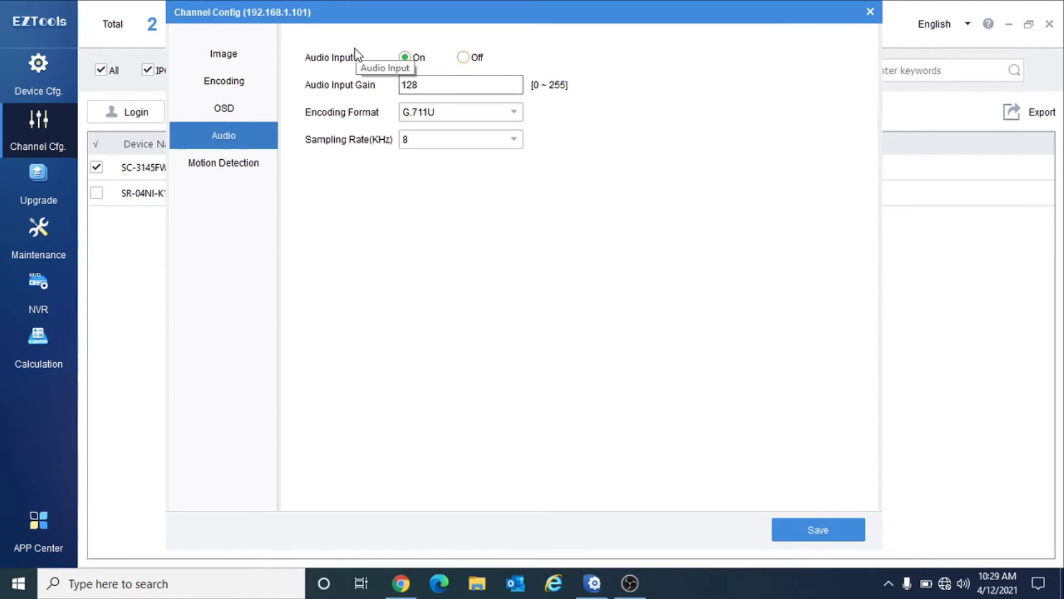
click(234, 172)
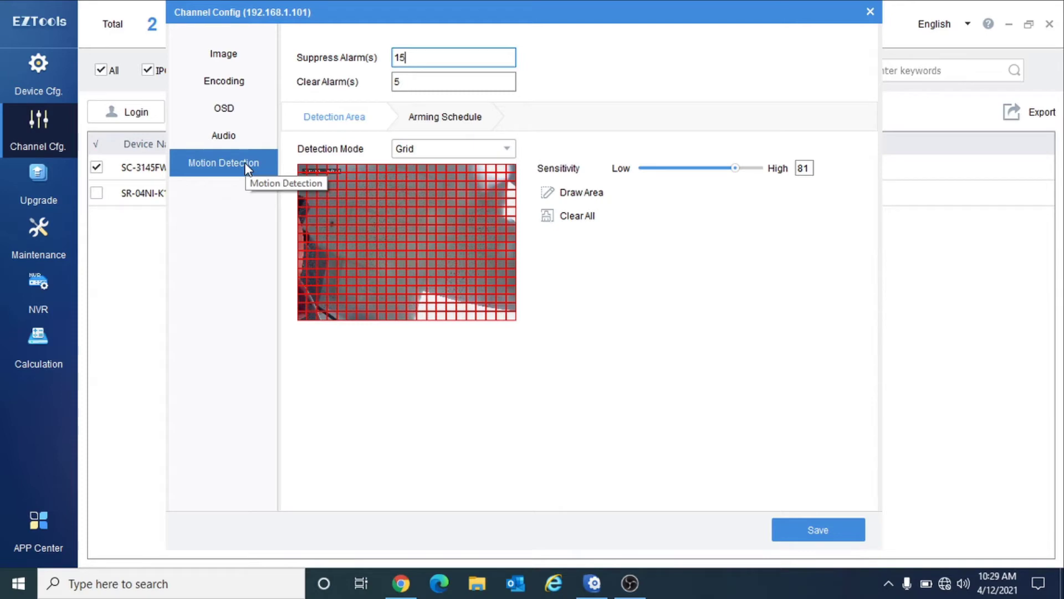
- Keep Grid detection at sensitivity 72 saved and open the camera's device details
click(460, 149)
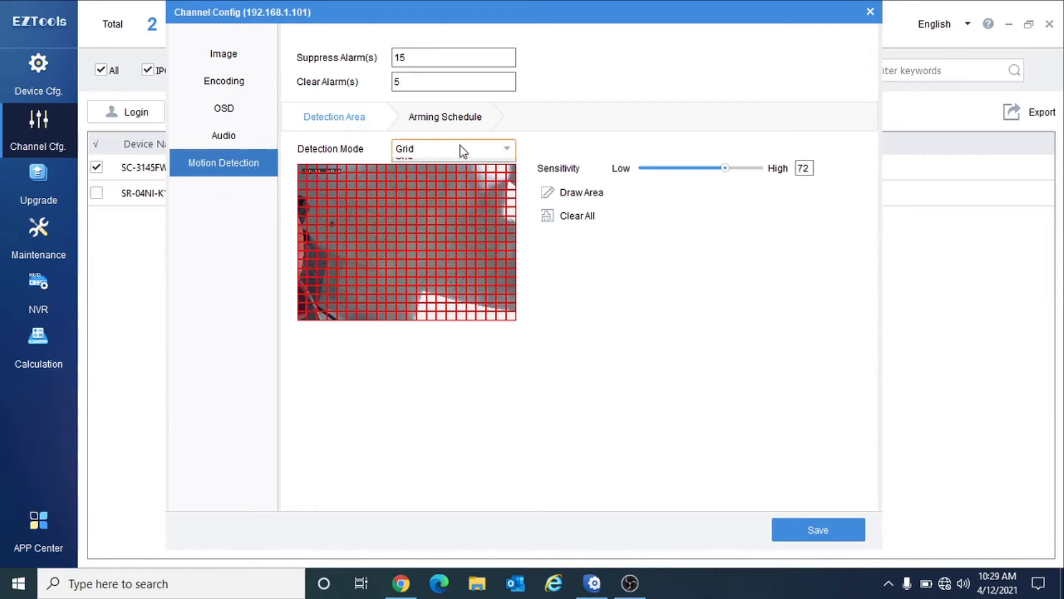
click(455, 178)
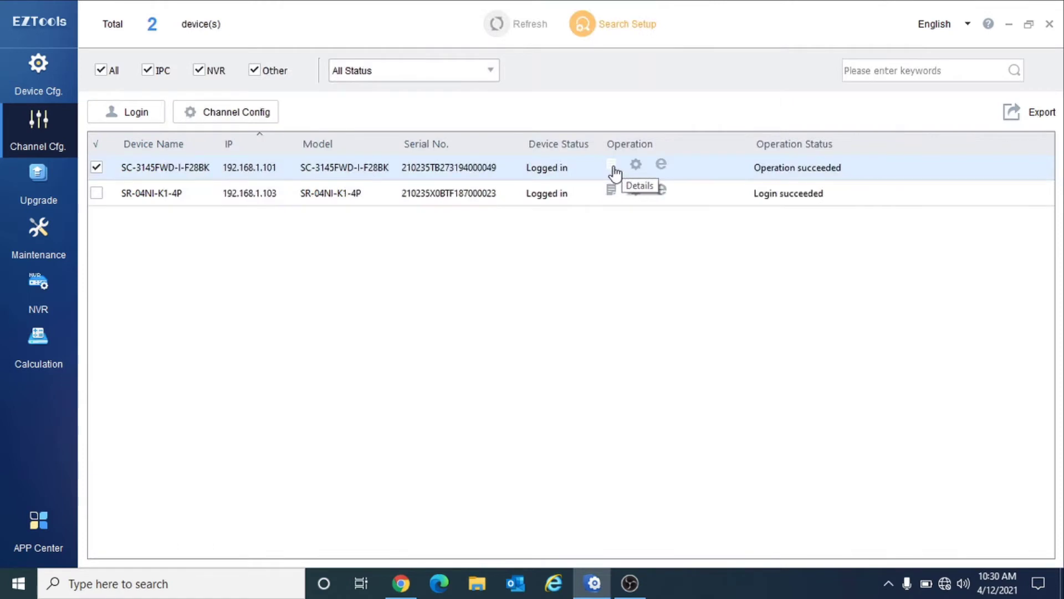
click(612, 166)
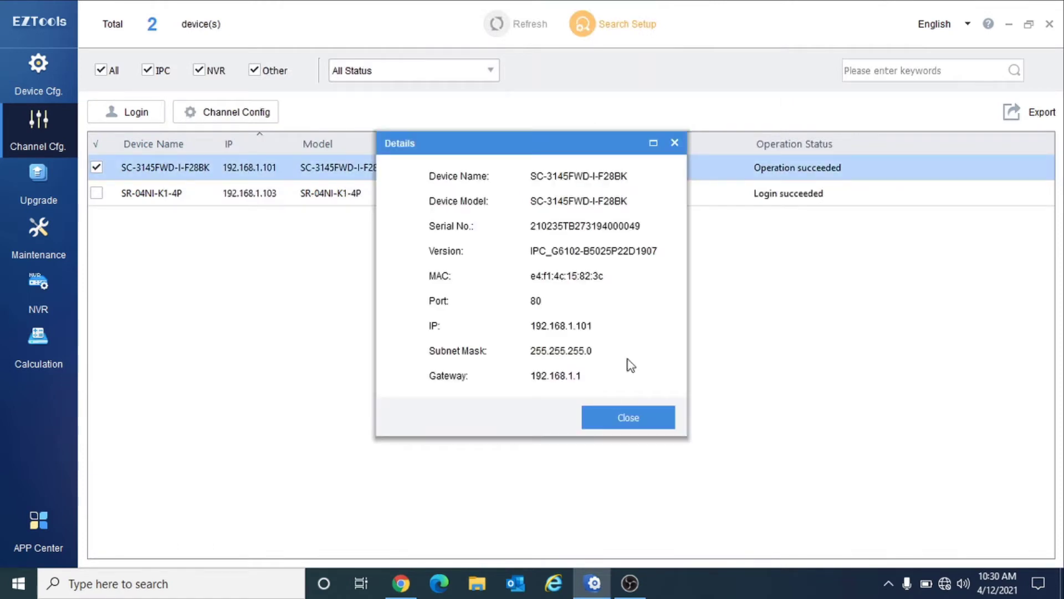
- Close the camera details and go to the Device Cfg Upgrade page
click(639, 417)
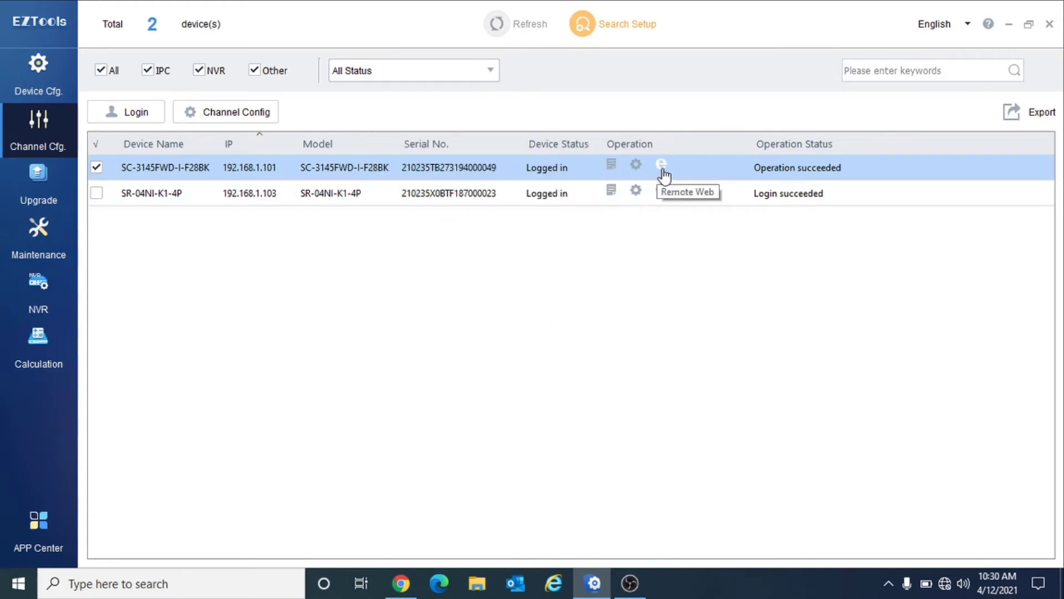
click(38, 75)
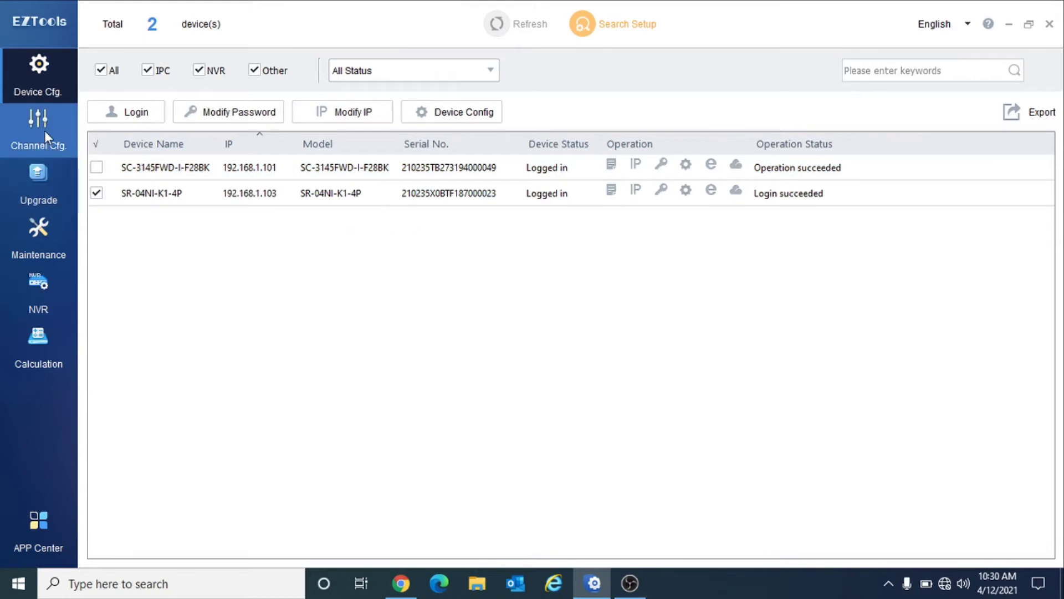
click(24, 188)
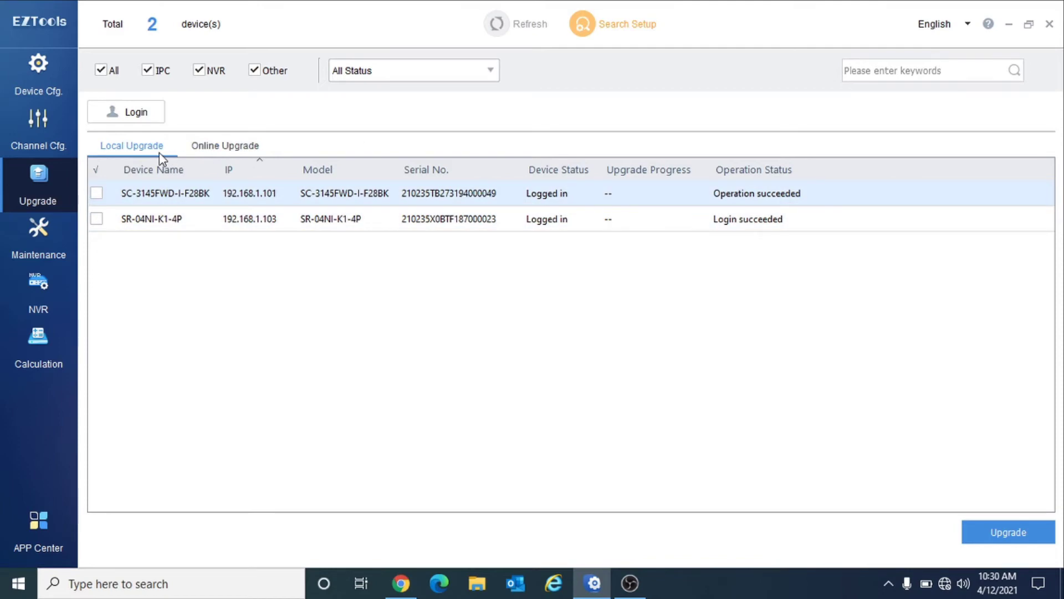
- Select the SC-3145FWD-I-F28BK camera and start, then cancel, a local firmware upgrade
click(97, 194)
click(1002, 541)
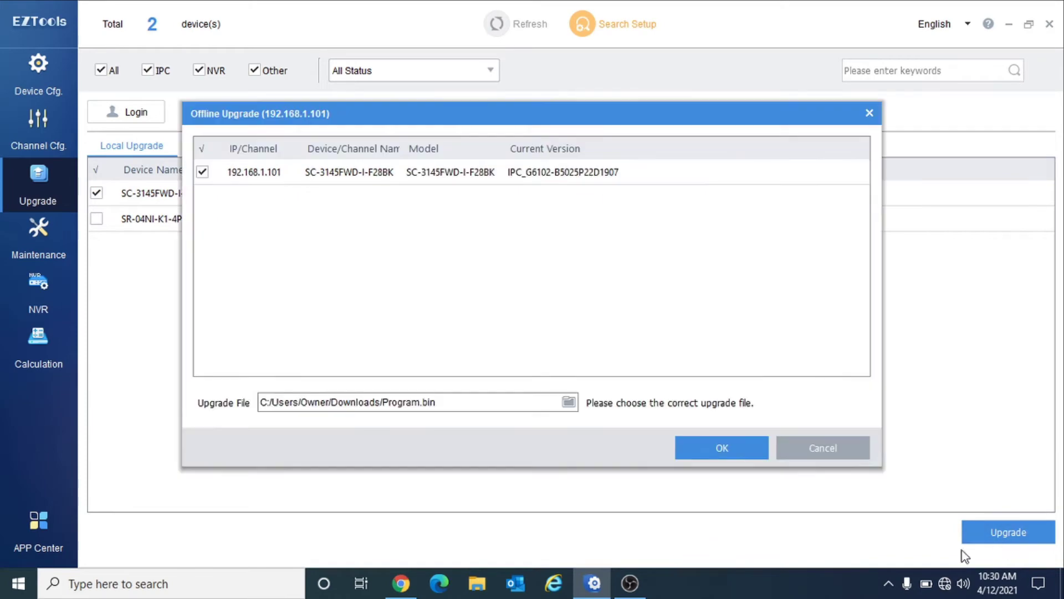
click(569, 406)
click(640, 442)
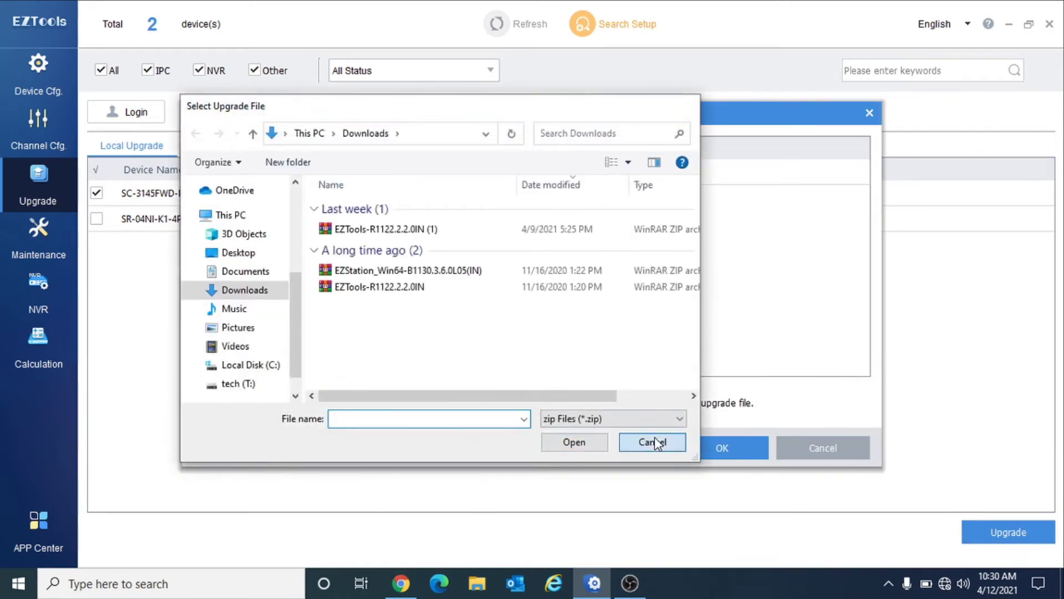
click(828, 454)
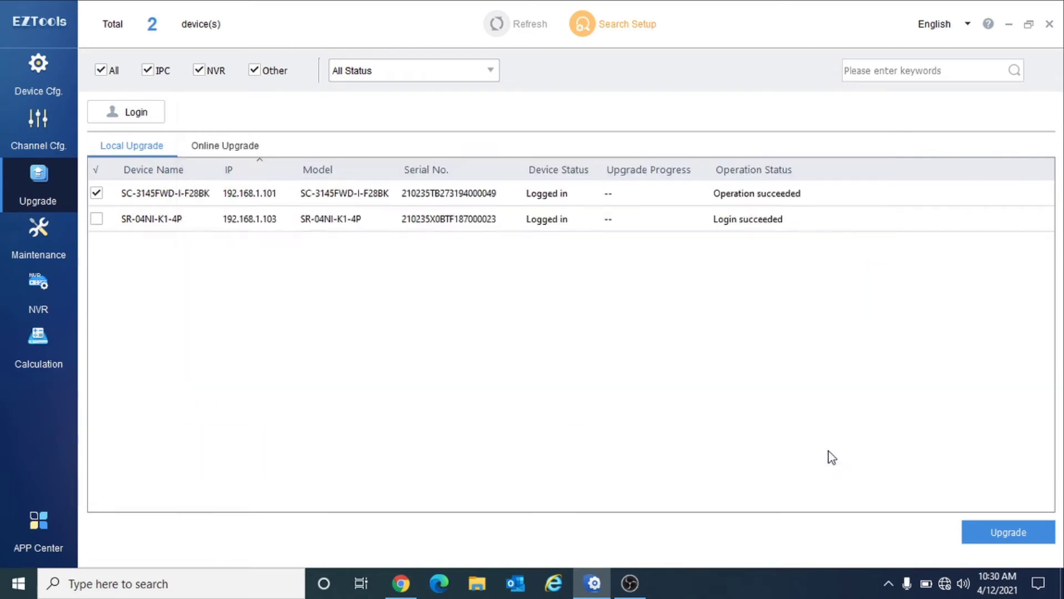
- On the Online Upgrade tab, check for newer camera firmware and cancel without upgrading
click(211, 150)
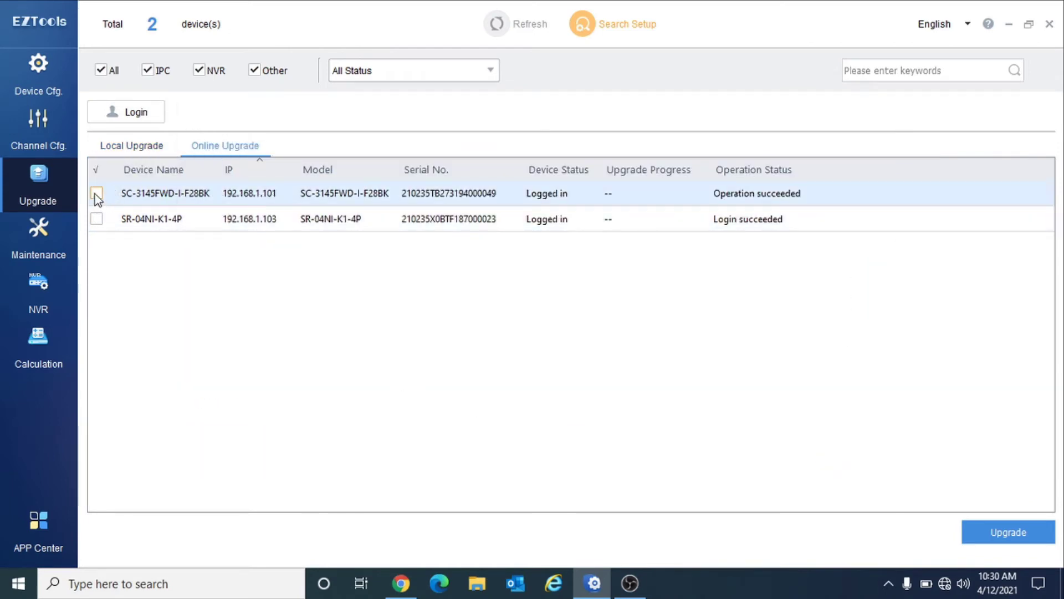
click(1000, 532)
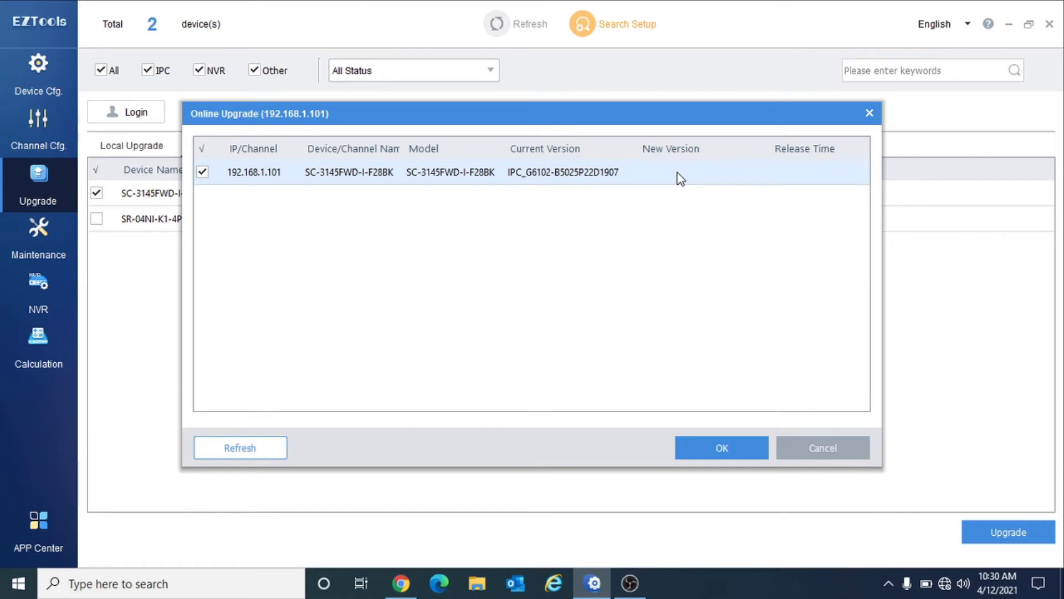
click(828, 444)
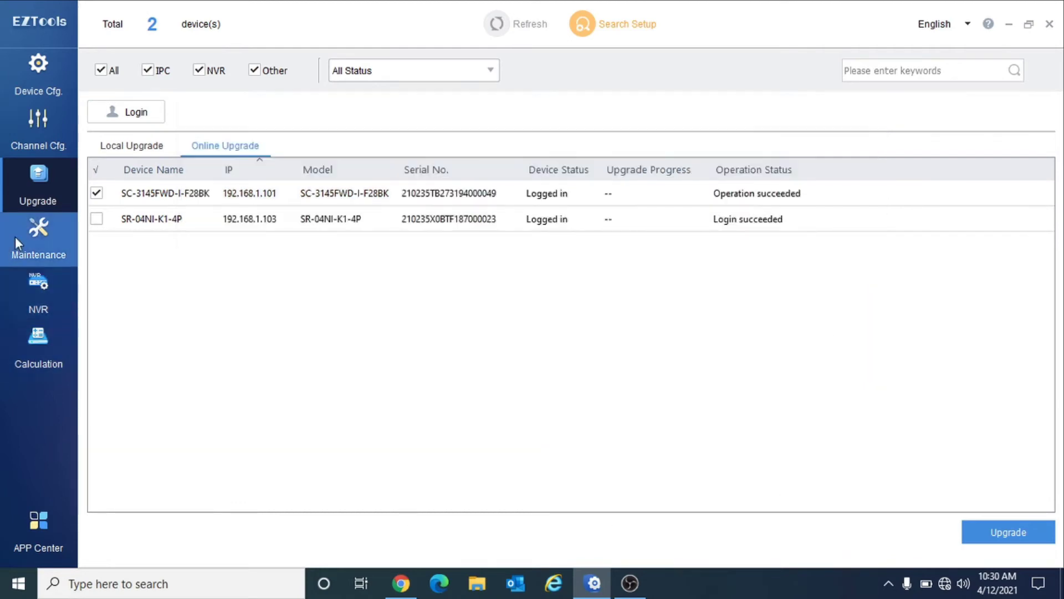
- Open the Maintenance page and dismiss the restore options without restoring anything
click(22, 233)
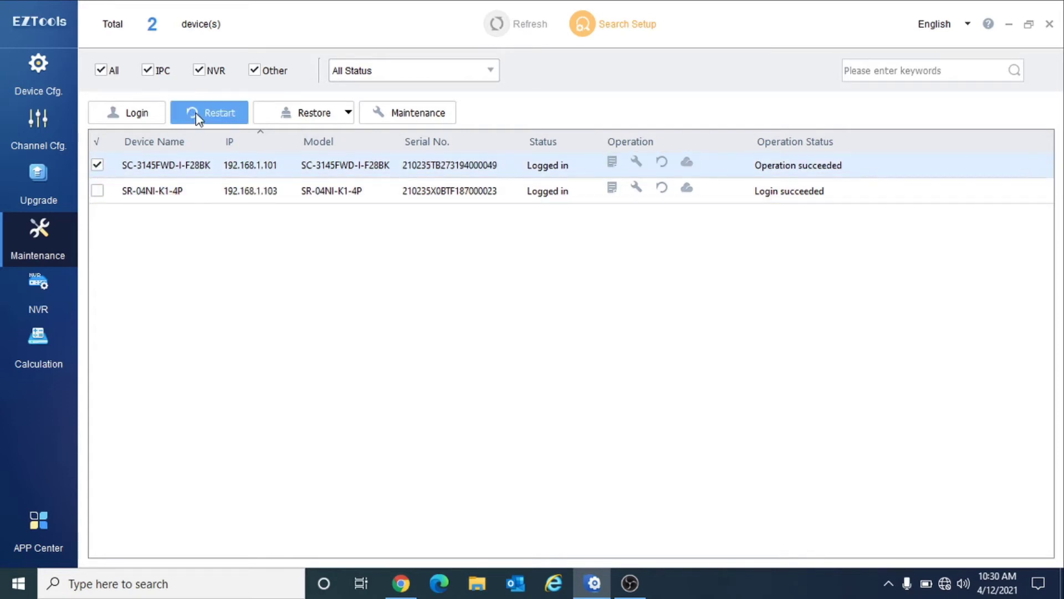
click(311, 118)
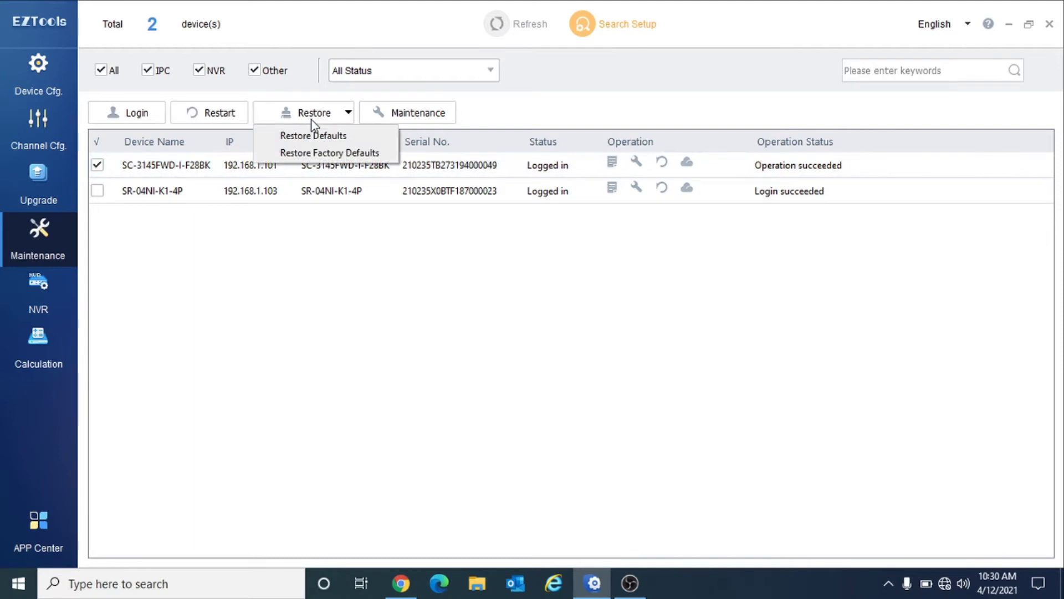
click(325, 154)
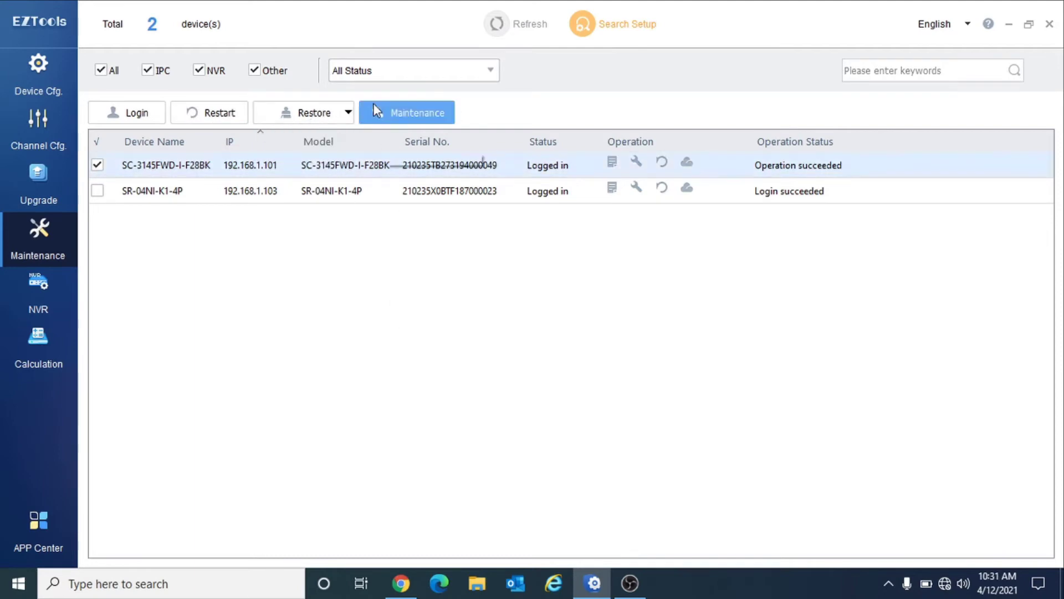
- View and close the maintenance settings for camera 192.168.1.101, then go to the NVR page
click(436, 121)
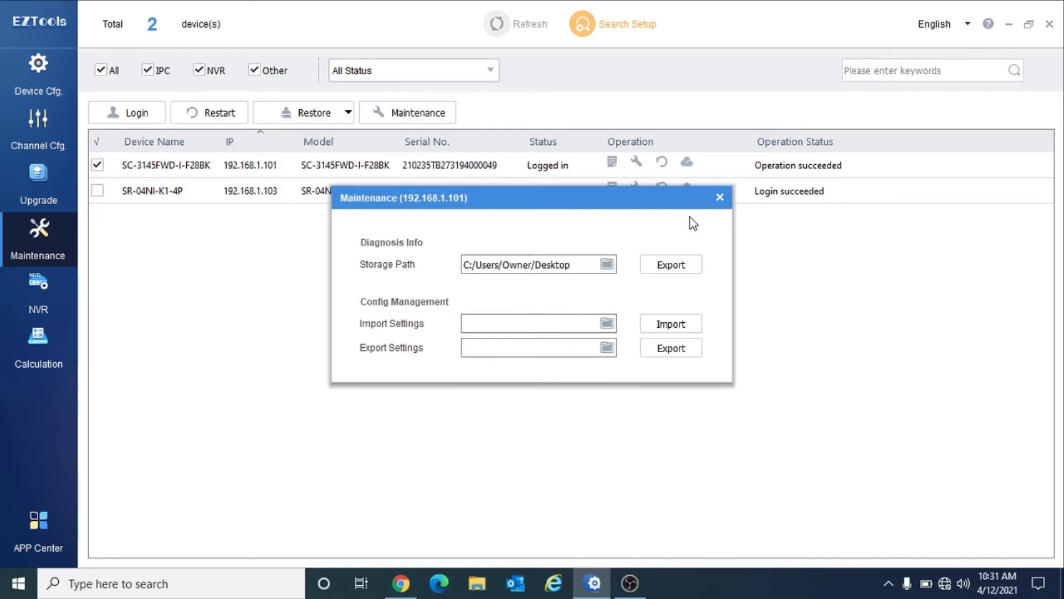
click(718, 199)
click(48, 276)
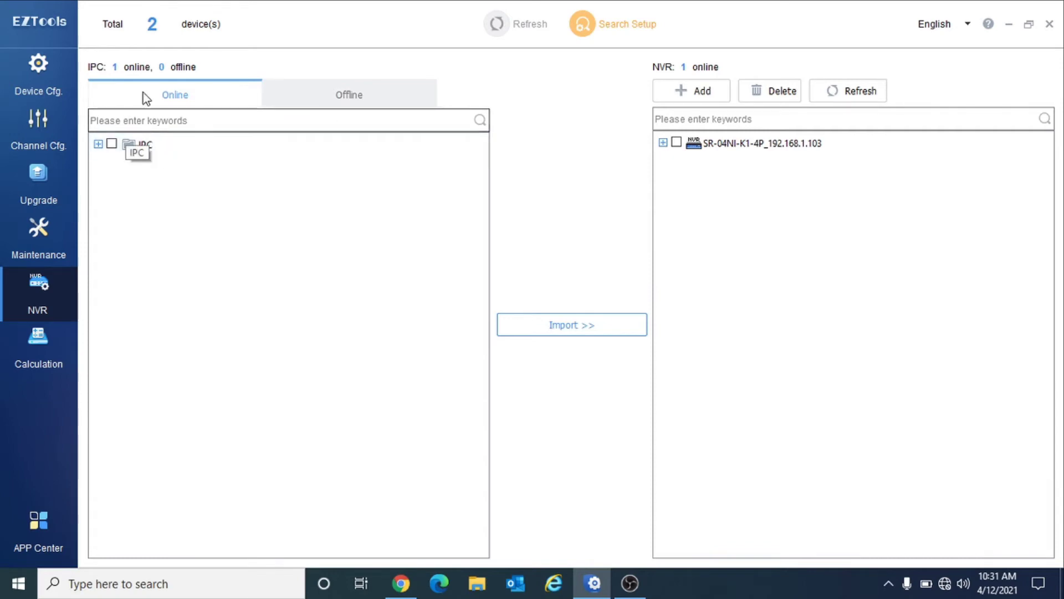
- Try importing camera IPC 192.168.1.101 into the NVR, which hits the camera upper-limit message
click(98, 144)
click(126, 166)
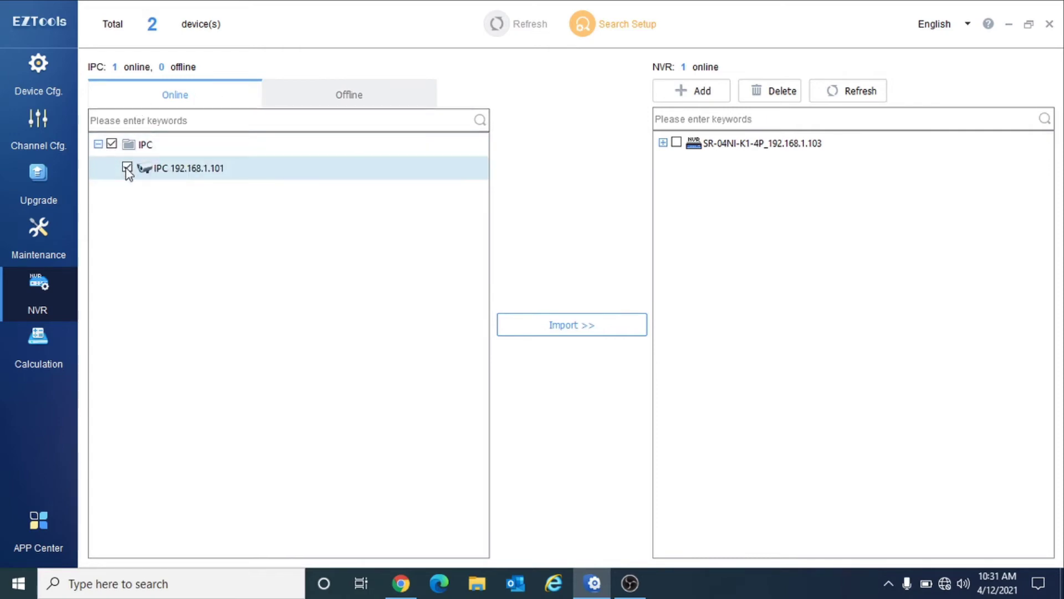
click(52, 89)
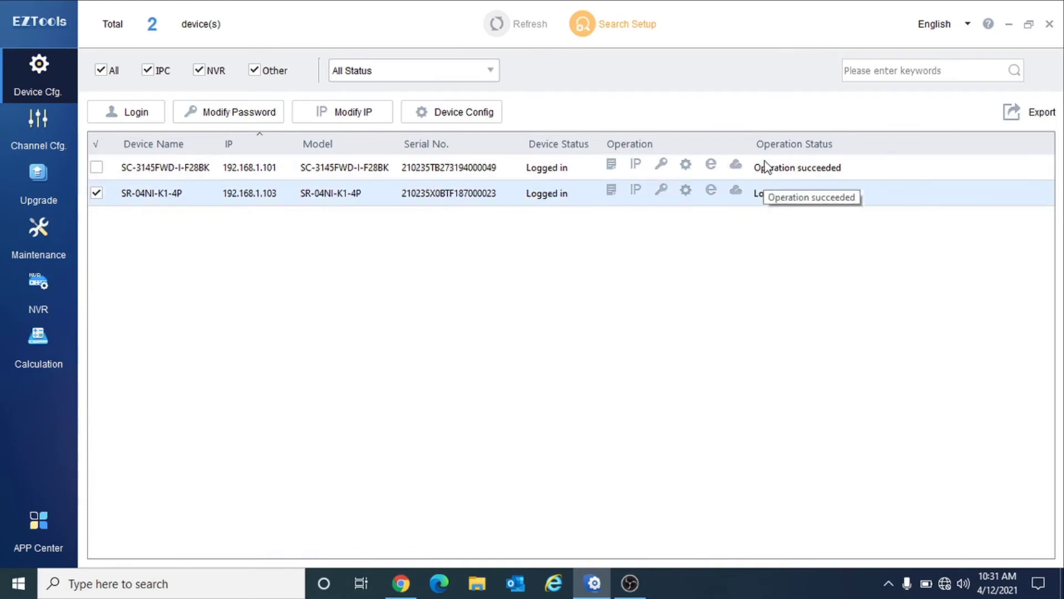
click(46, 293)
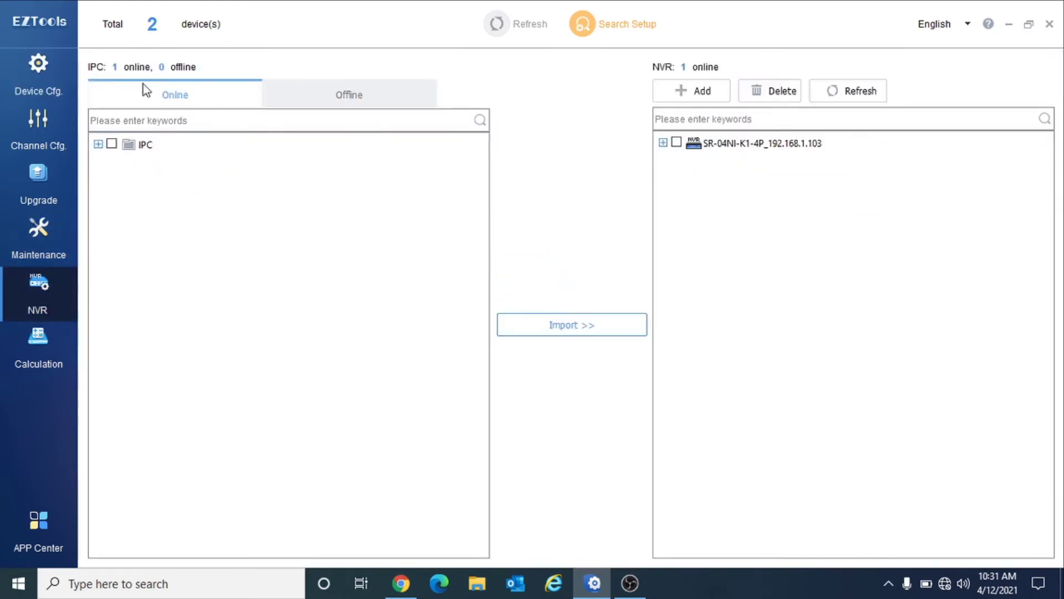
click(98, 144)
click(111, 144)
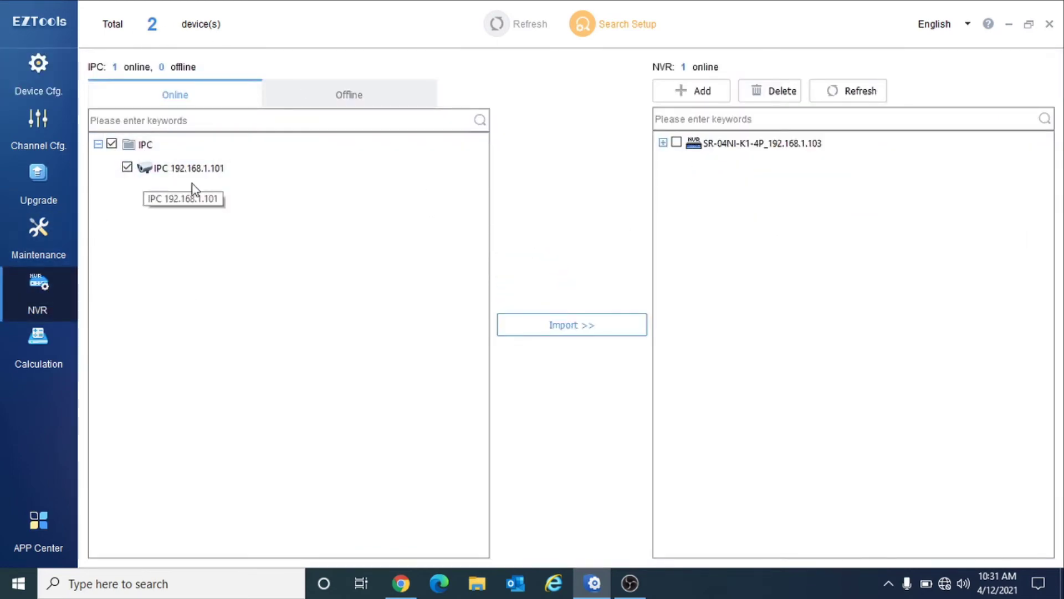
click(663, 143)
click(676, 142)
click(692, 236)
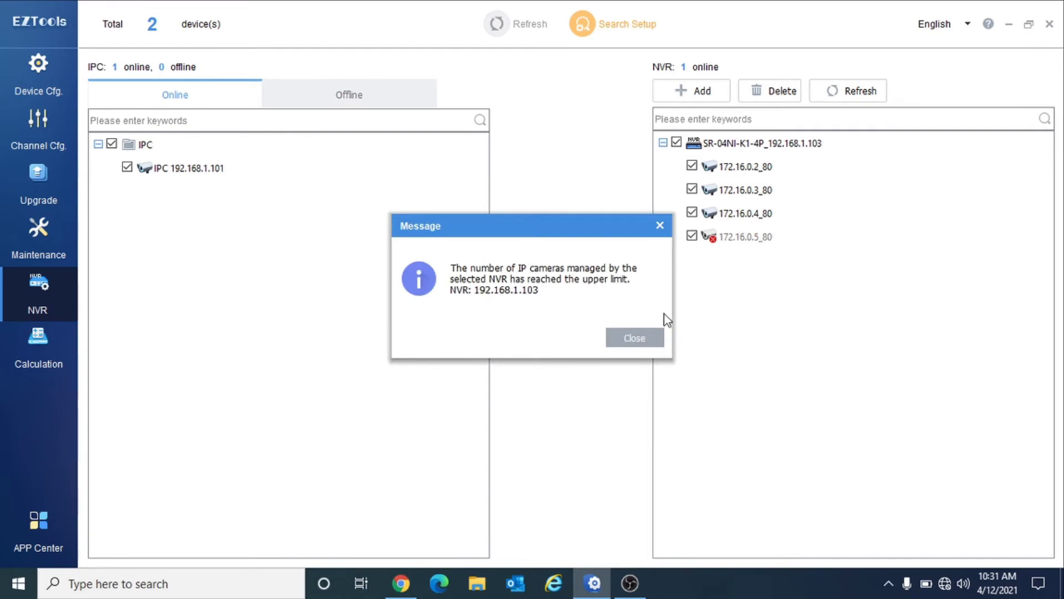
click(644, 340)
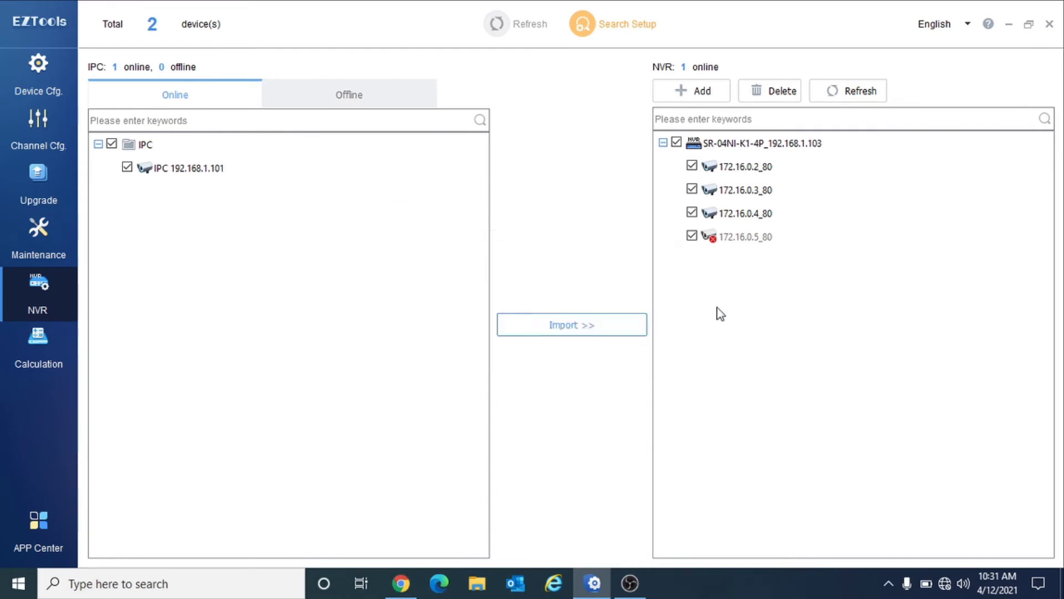
- Delete the offline 172.16.0.5_80 channel from the SR-04NI-K1-4P NVR and confirm
click(663, 143)
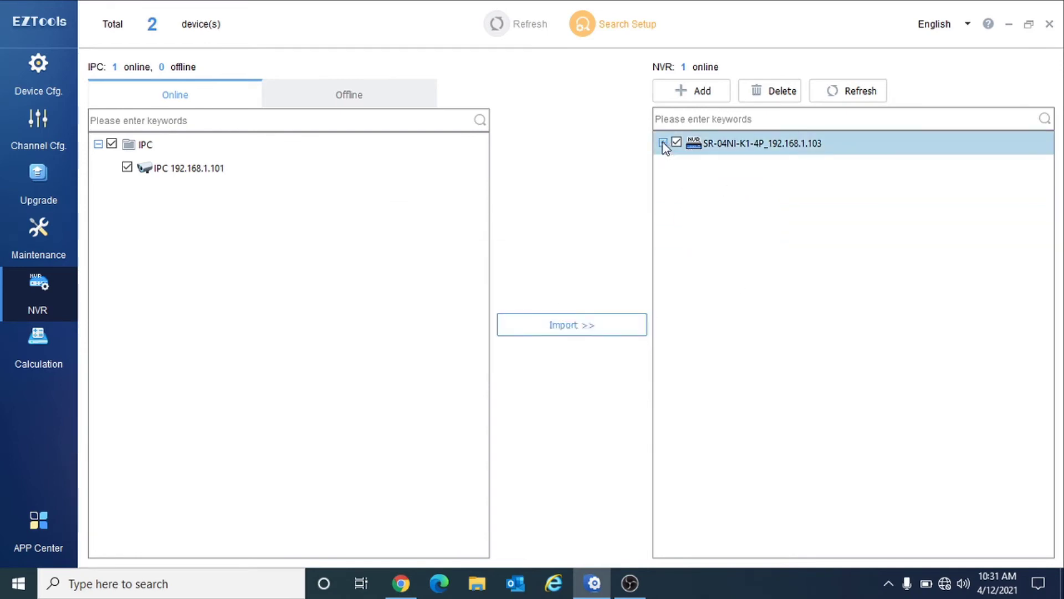
click(664, 143)
click(677, 142)
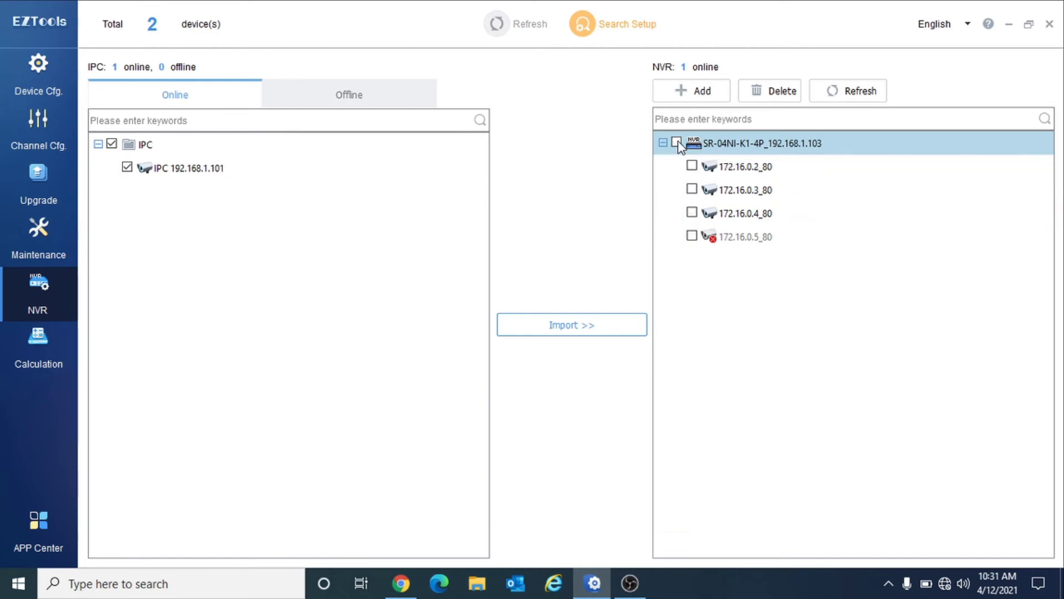
click(691, 235)
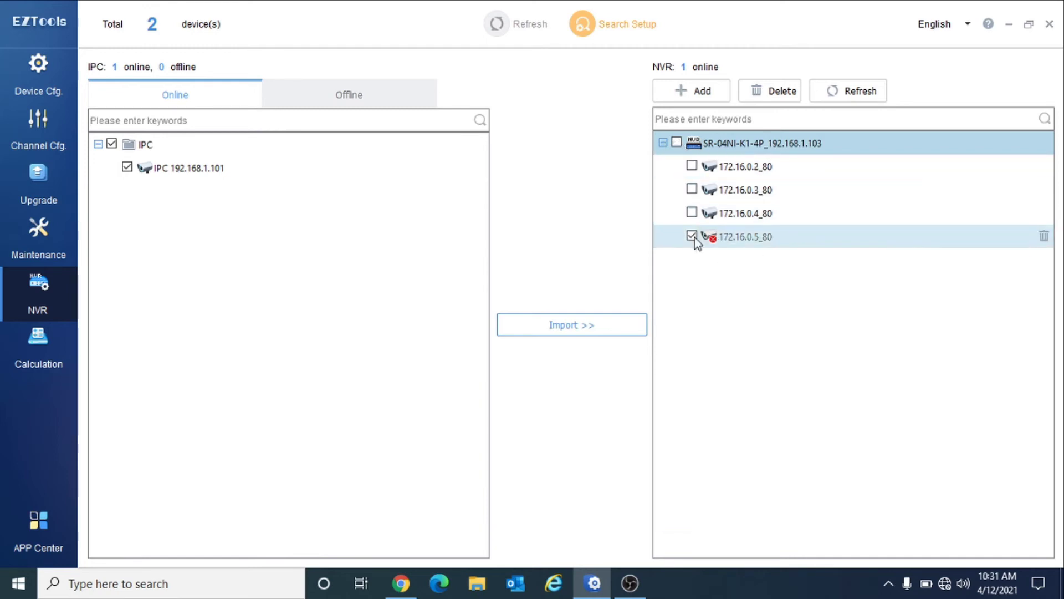
click(783, 93)
click(558, 339)
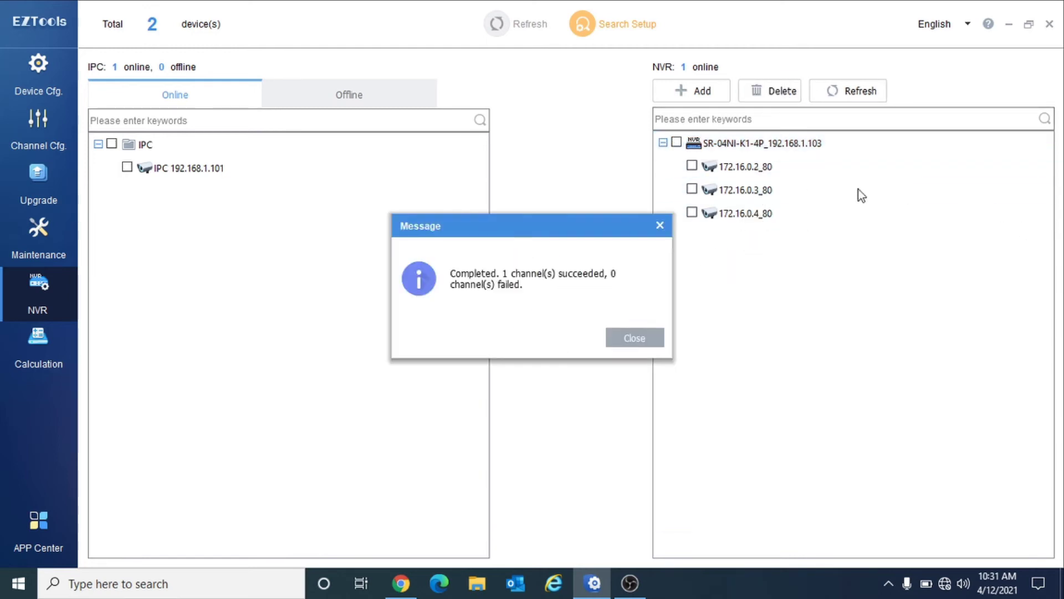
click(642, 342)
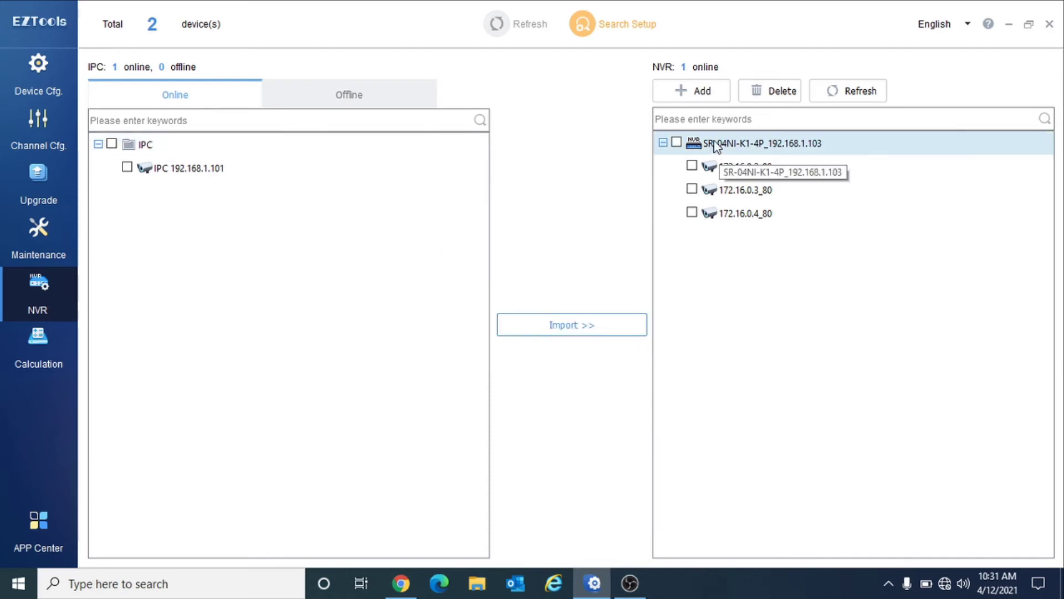
click(676, 143)
- Import camera 192.168.1.101 into the NVR and verify the new 192.168.1.101_80 channel after refreshing
click(111, 143)
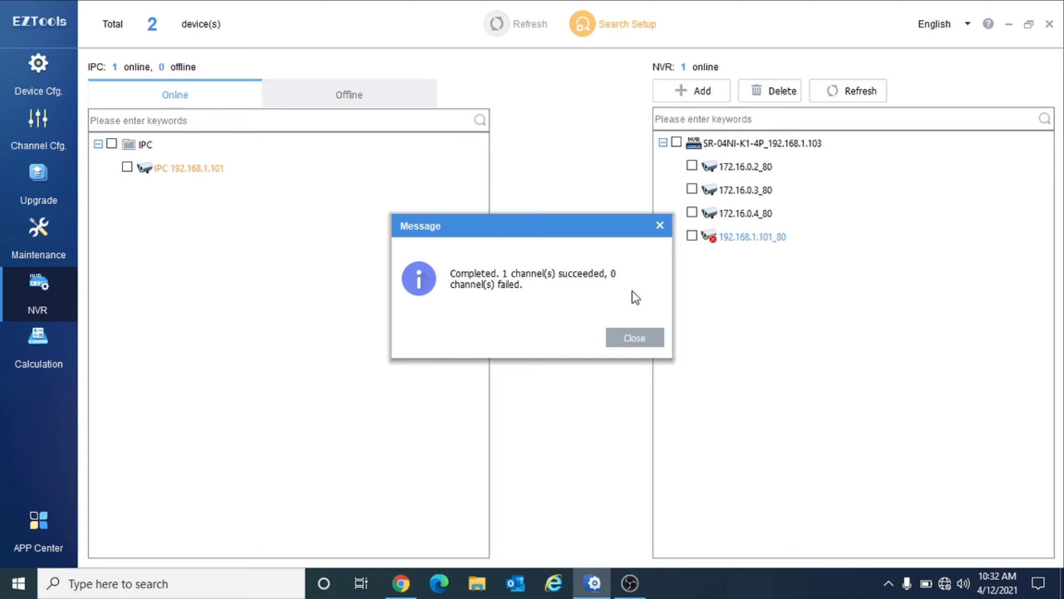
click(635, 339)
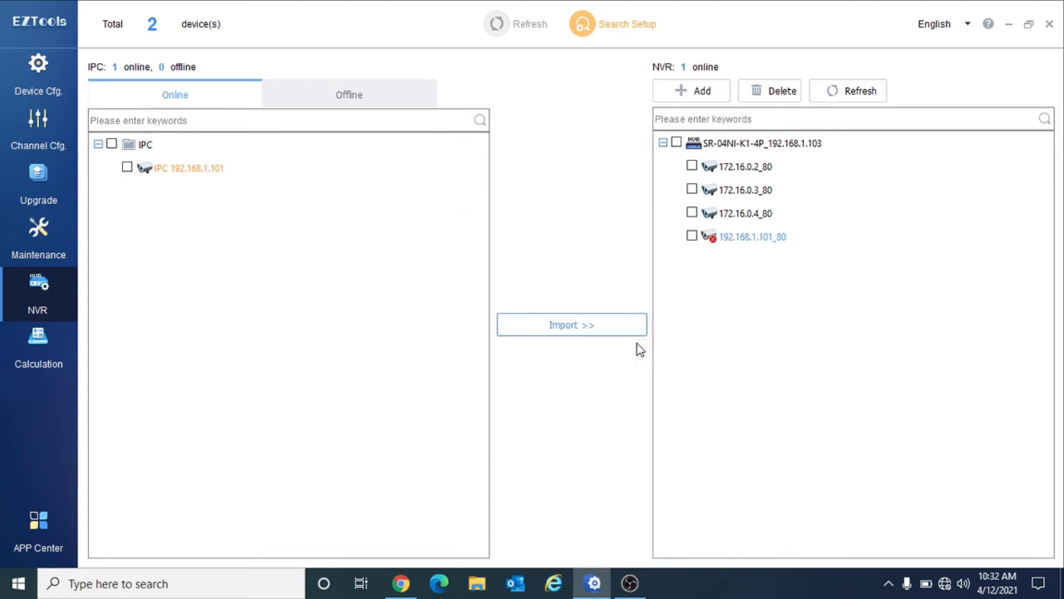
click(855, 96)
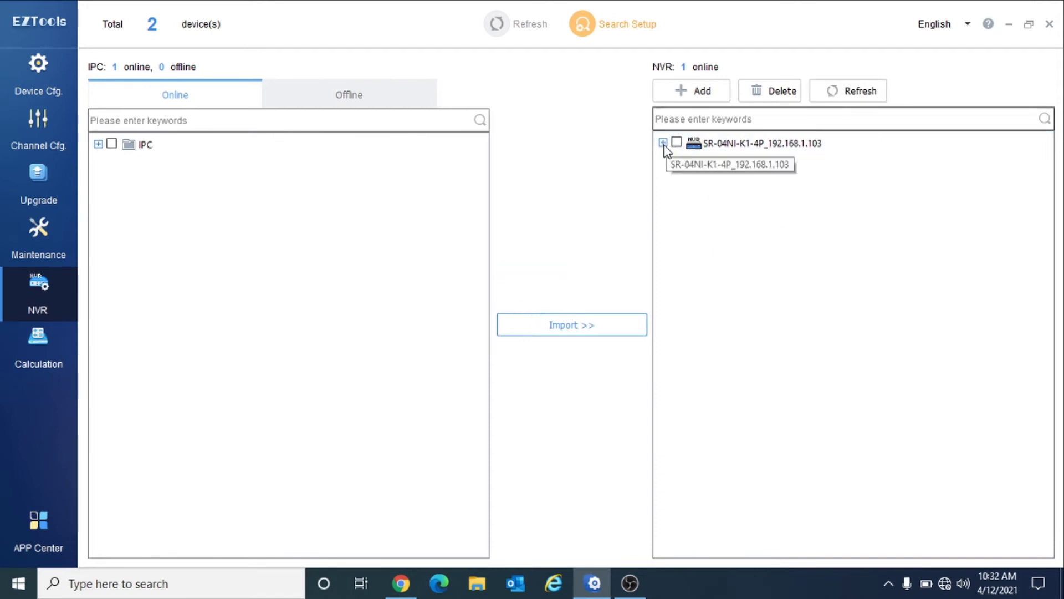
click(663, 142)
click(831, 100)
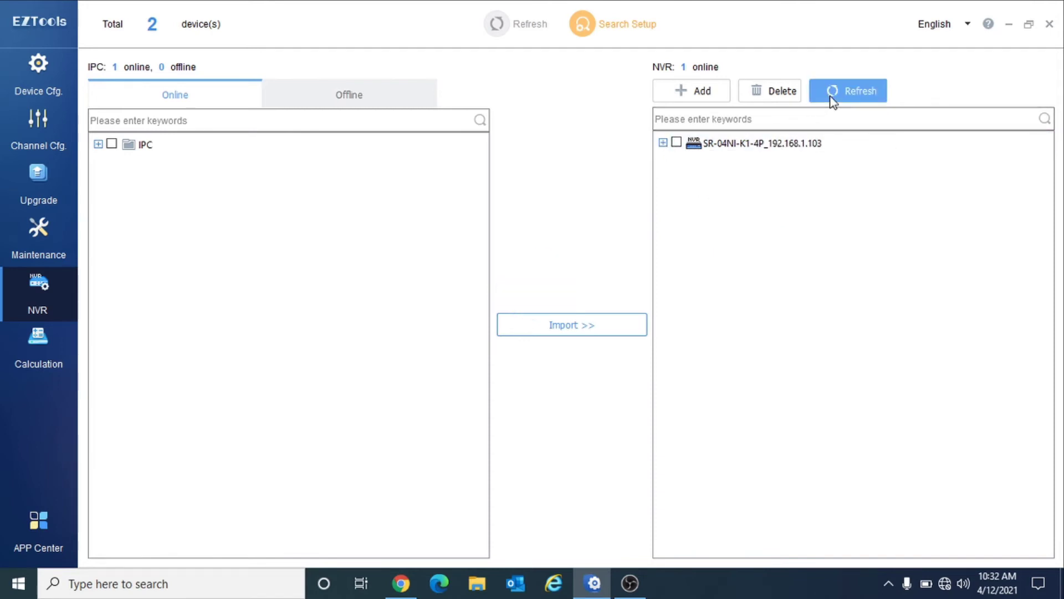
click(663, 143)
click(676, 143)
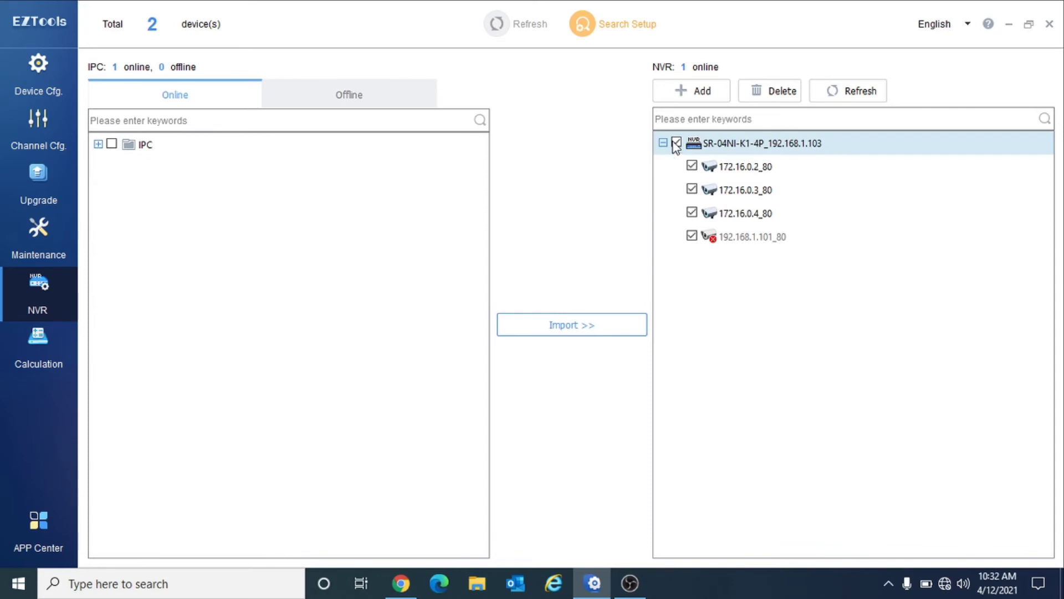
click(676, 143)
click(752, 229)
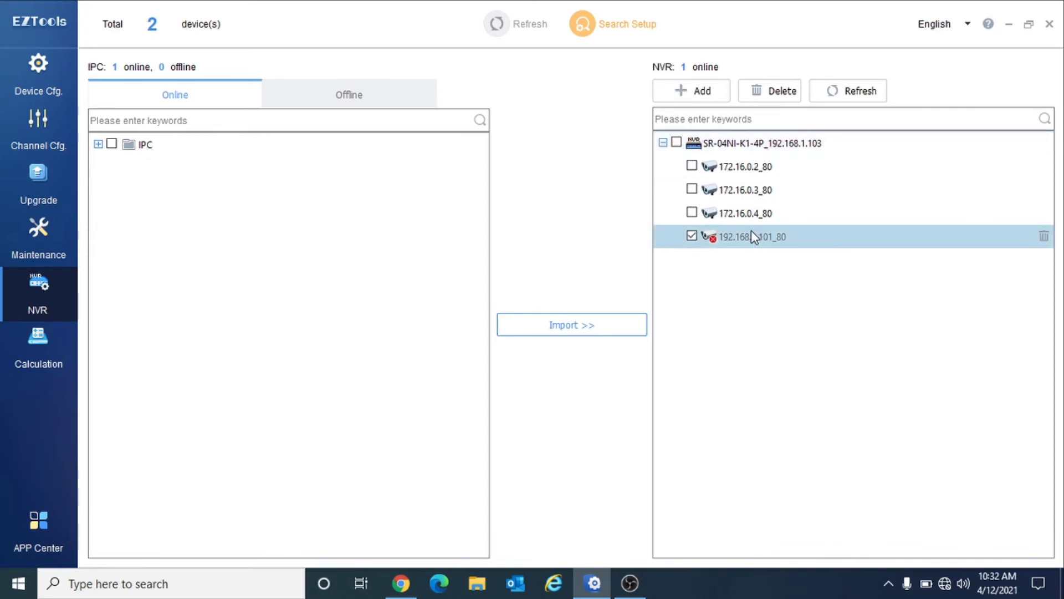
- Open the SR-04NI-K1-4P NVR's web login page from the device configuration list
click(29, 237)
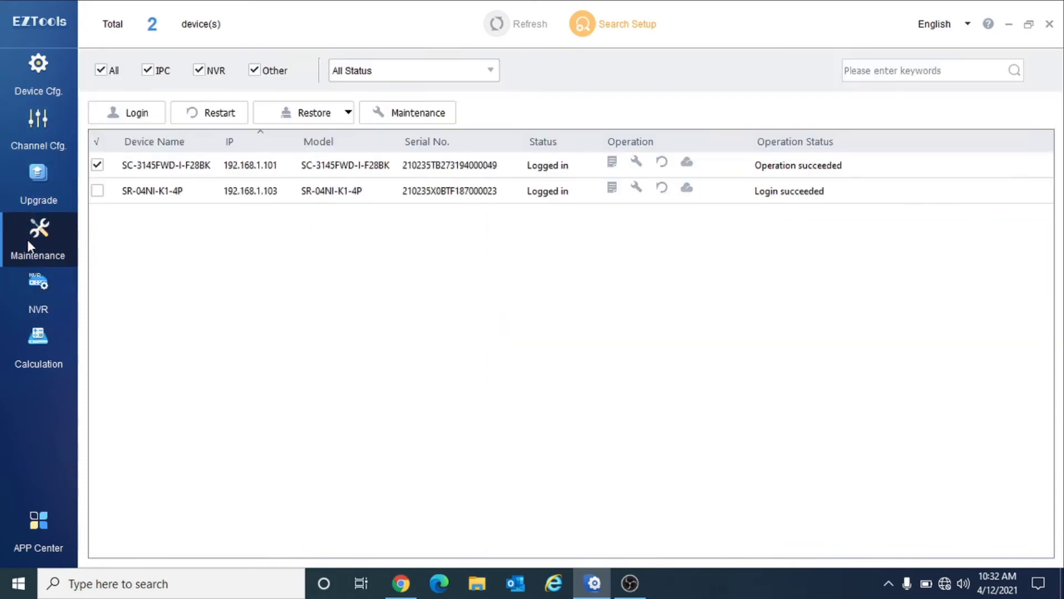
click(28, 277)
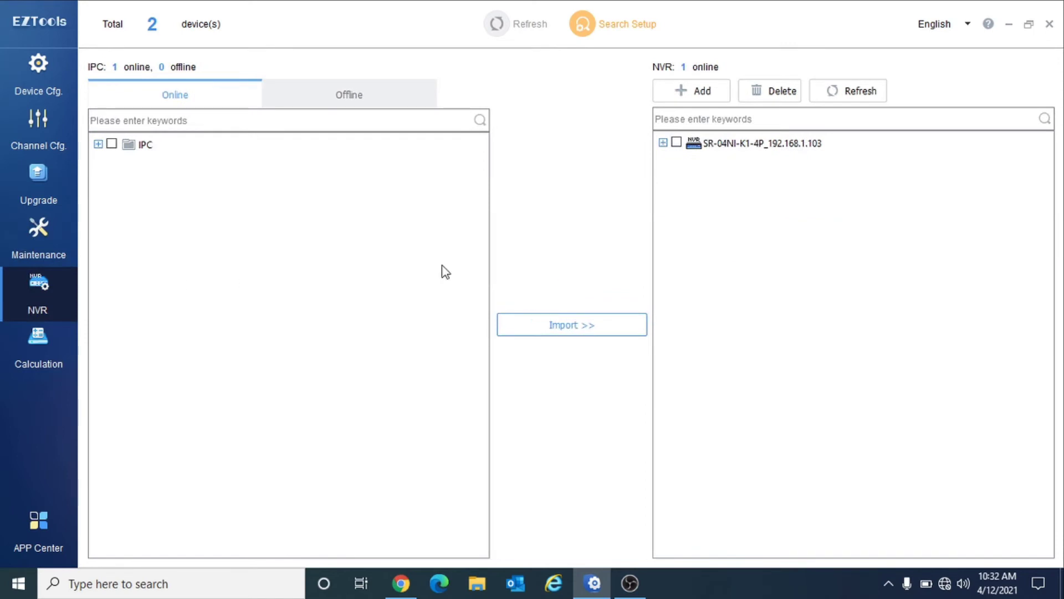
click(663, 143)
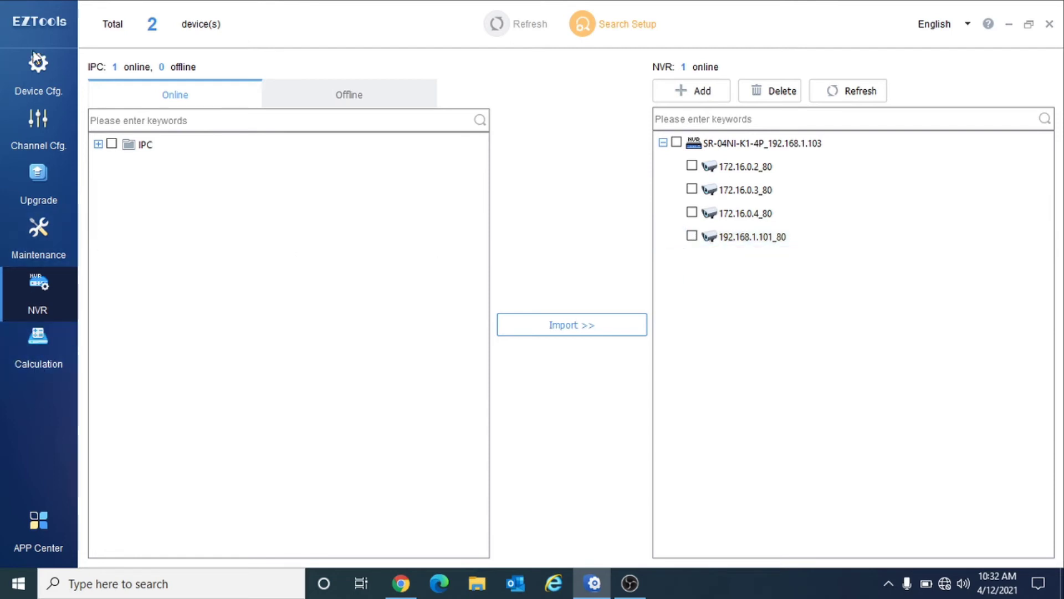
click(38, 72)
click(710, 189)
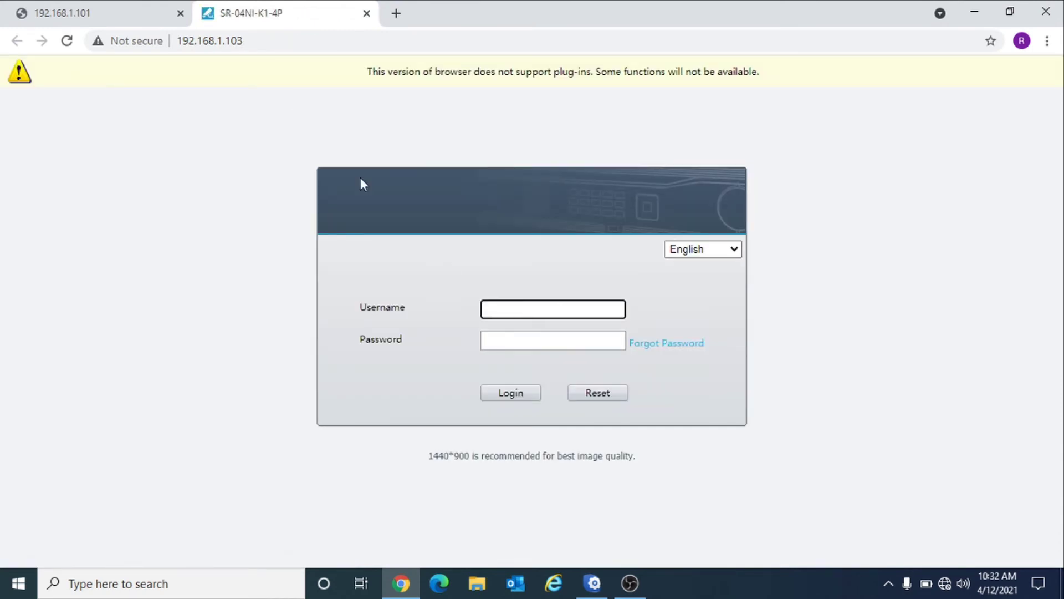
click(253, 36)
key(ctrl+c)
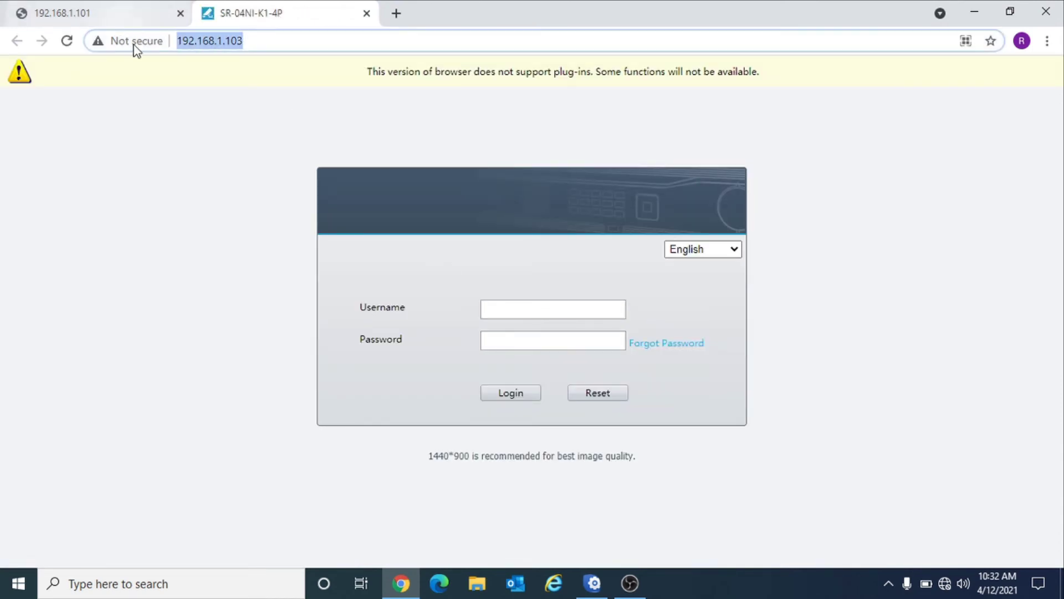
click(561, 589)
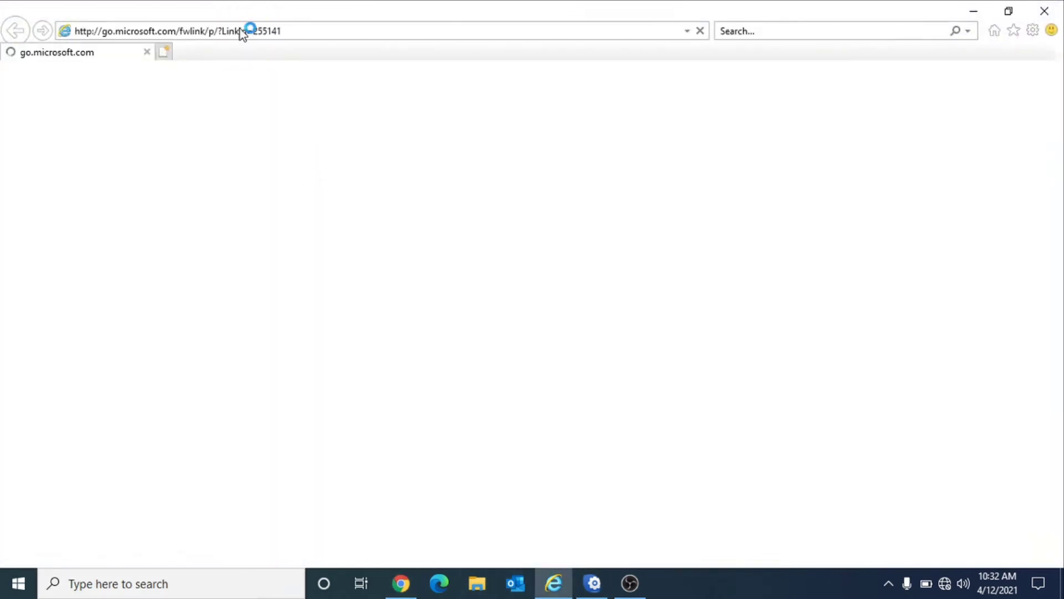
click(304, 32)
key(ctrl+v)
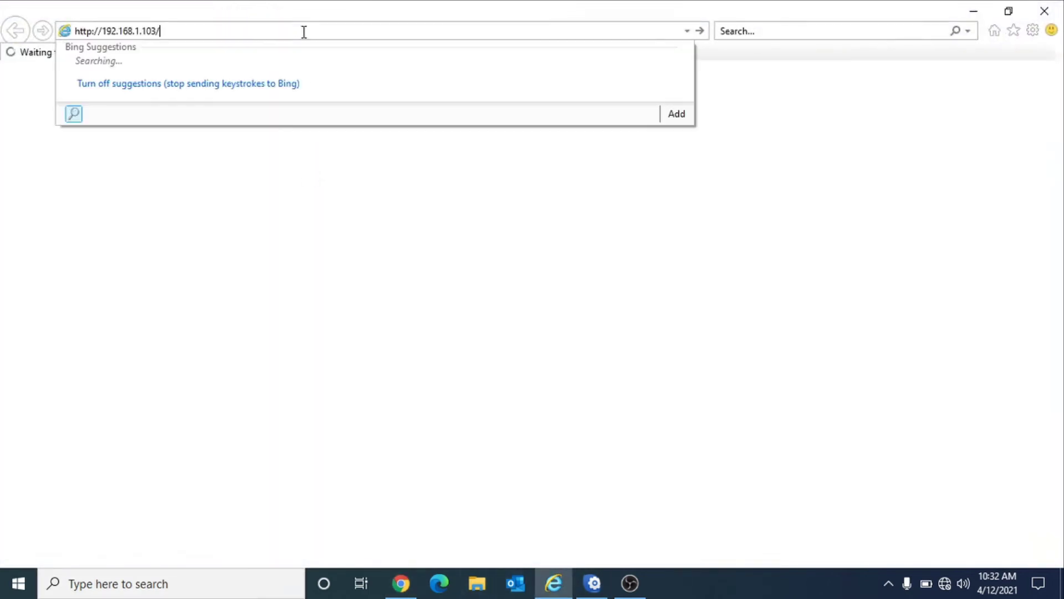
key(Return)
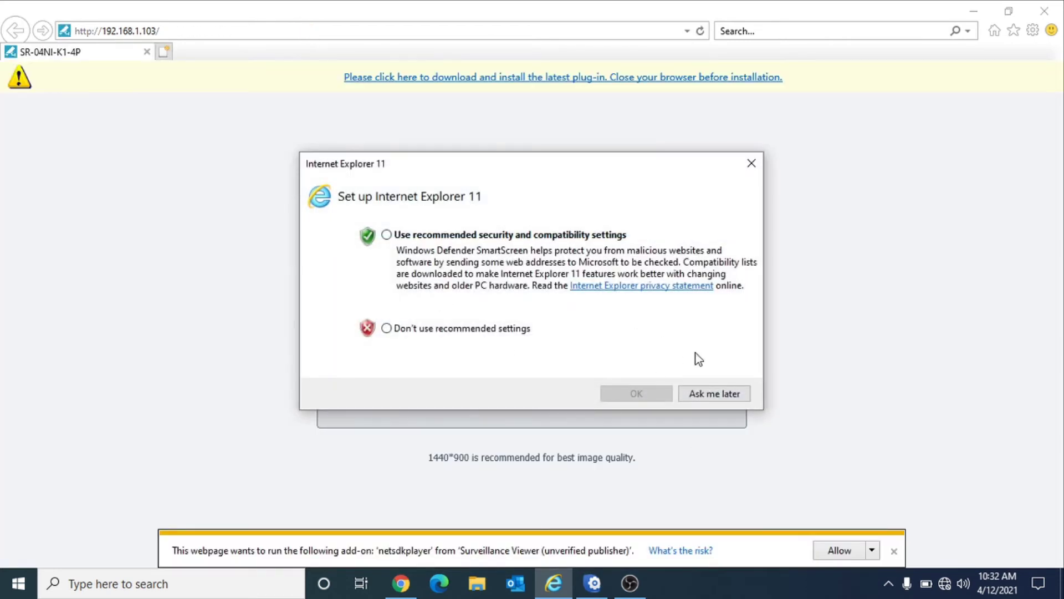
click(713, 393)
click(831, 551)
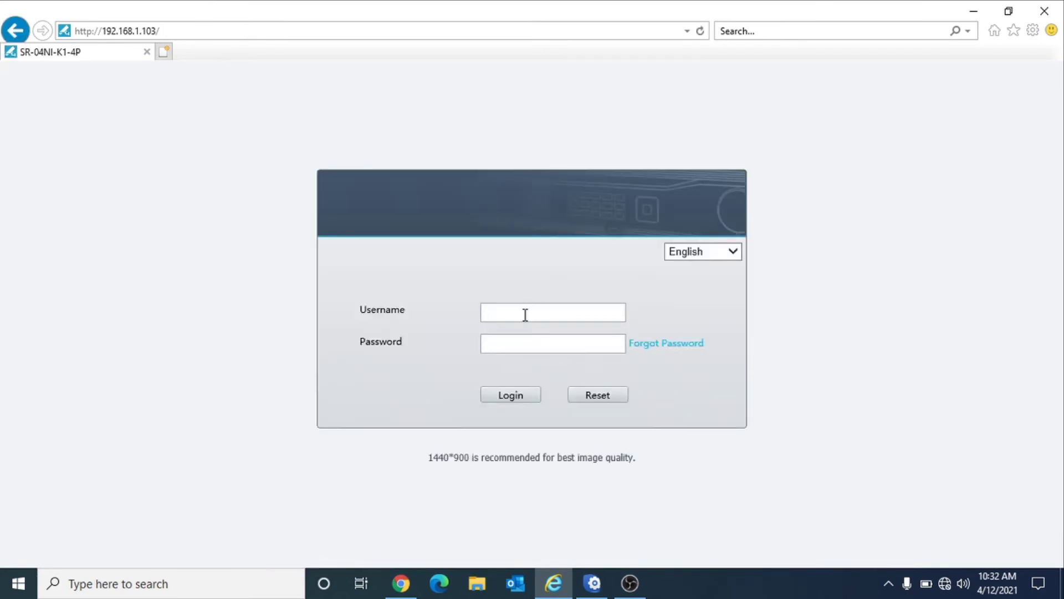
- Enter the login credentials, sign in to the NVR, and decline saving the password
text(admin)
click(519, 397)
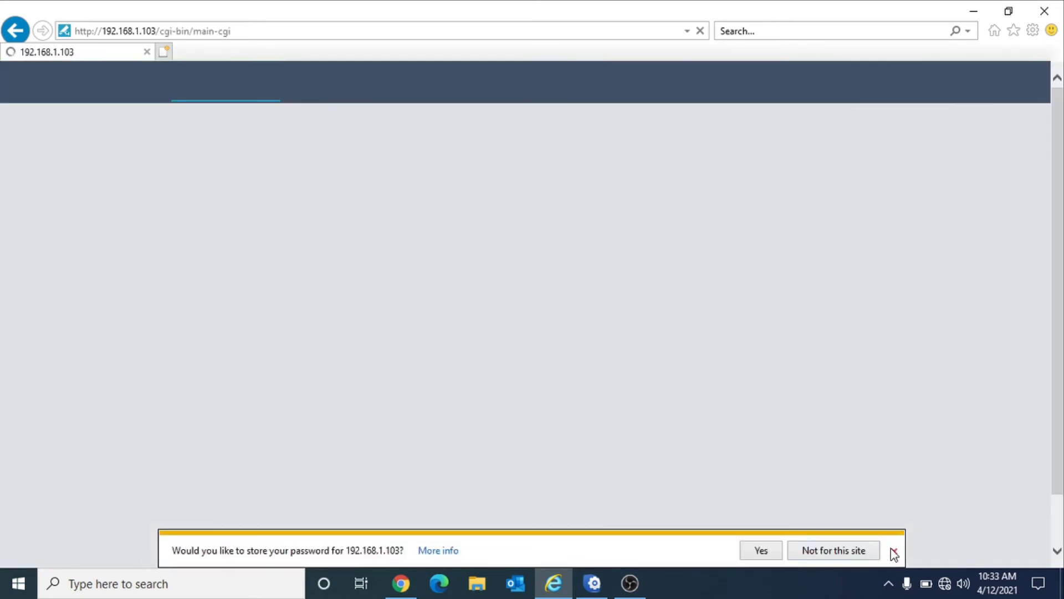
click(894, 551)
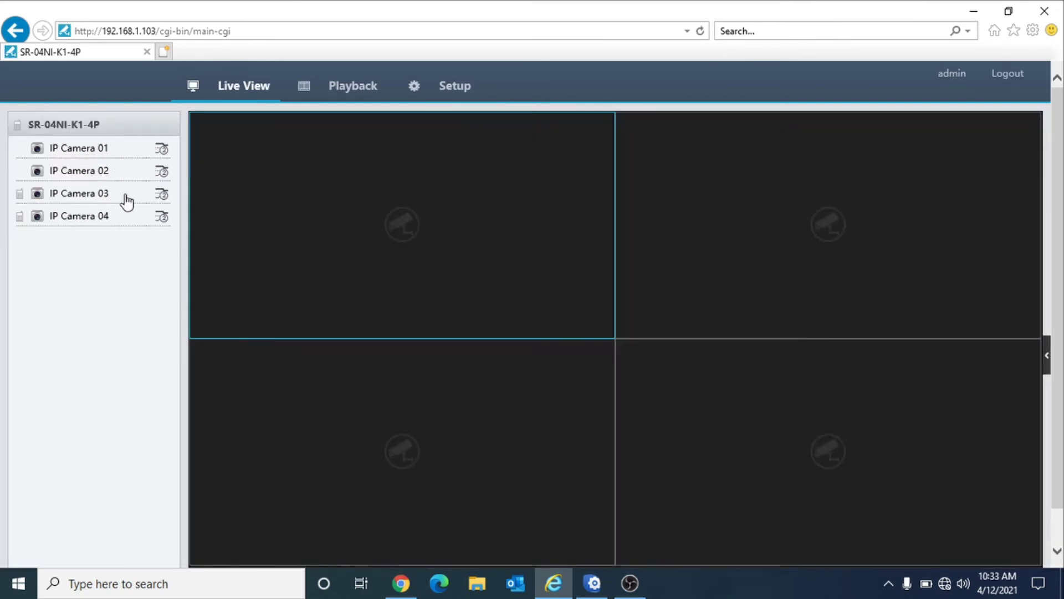
- Confirm Setup > Camera lists 192.168.1.101 as channel D4, then return to EZTools
drag(94, 219, 338, 244)
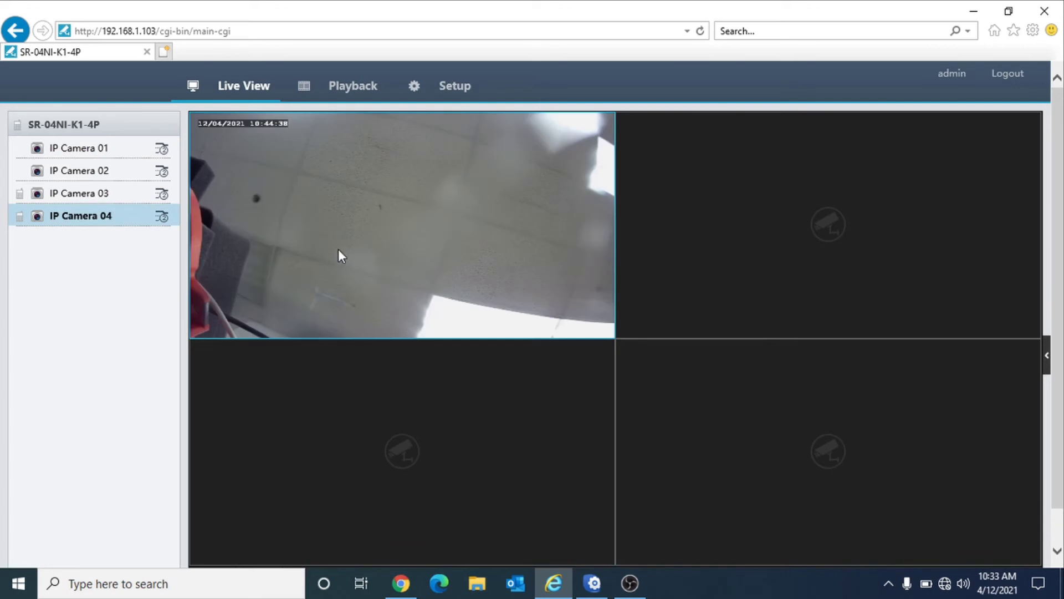
click(447, 102)
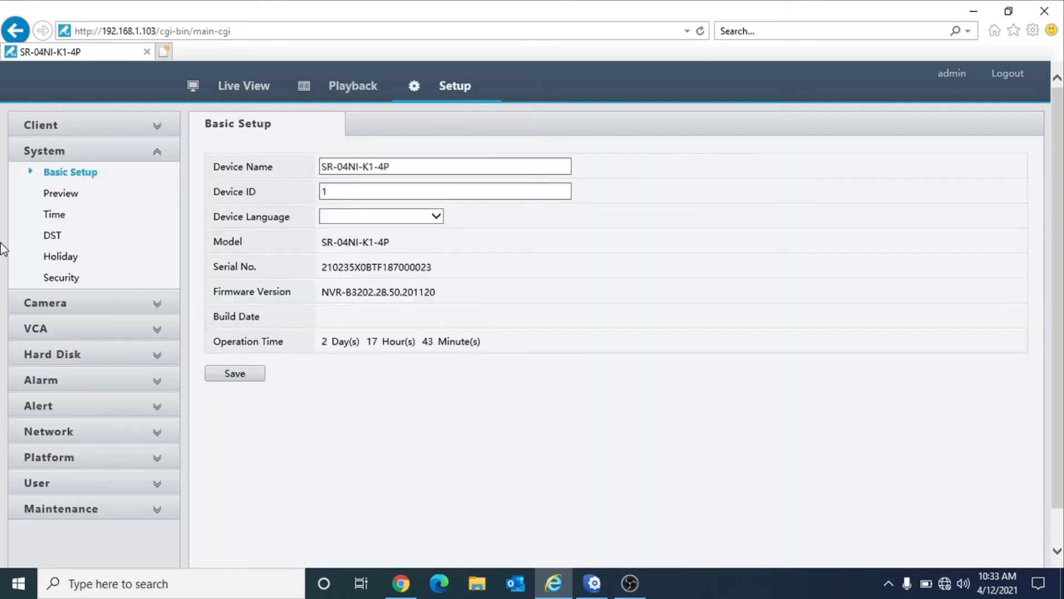
click(61, 309)
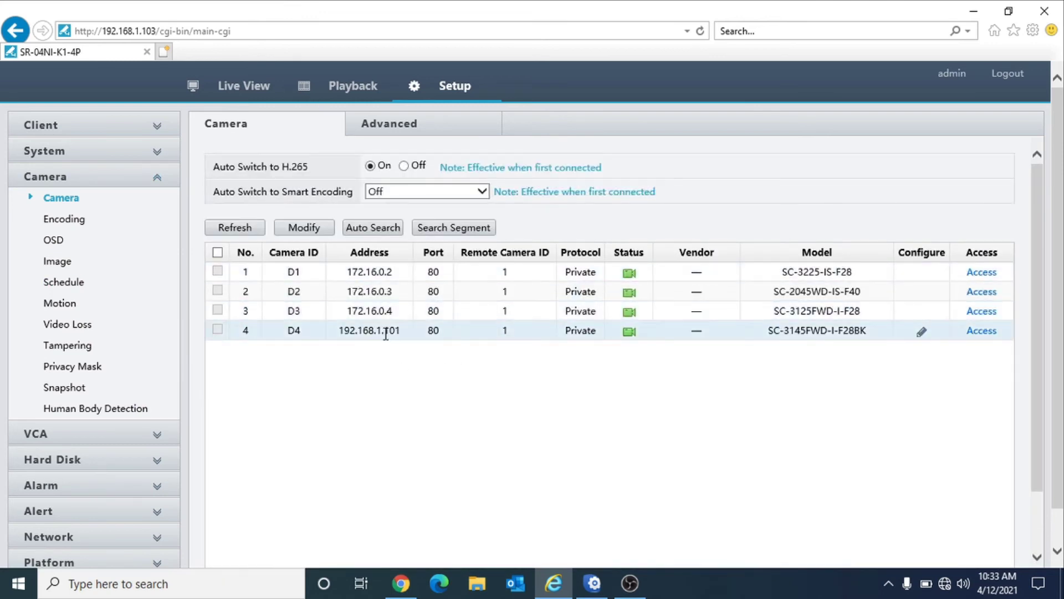
drag(337, 329, 397, 329)
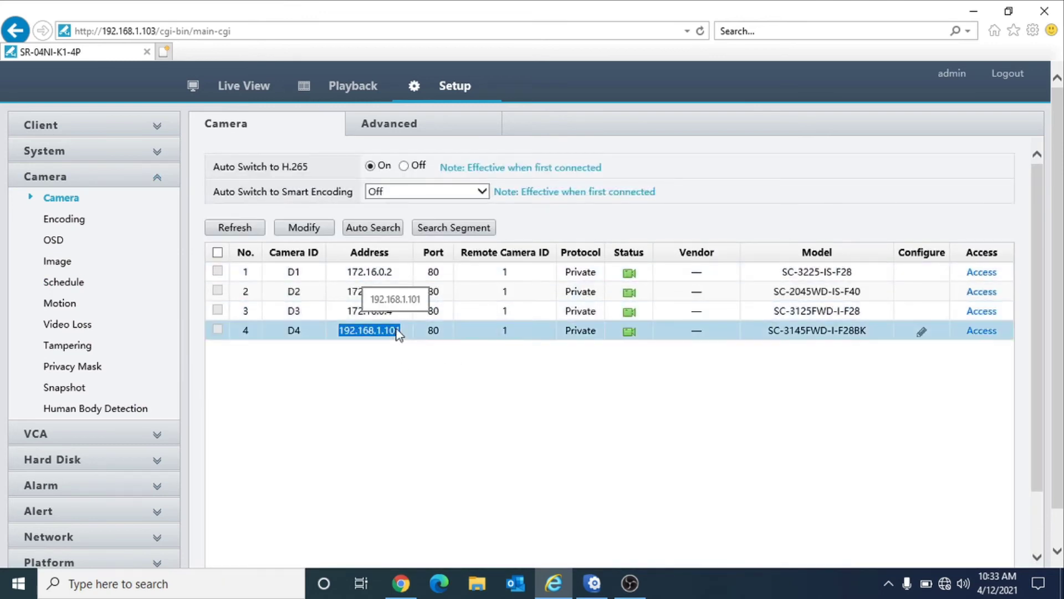
click(592, 590)
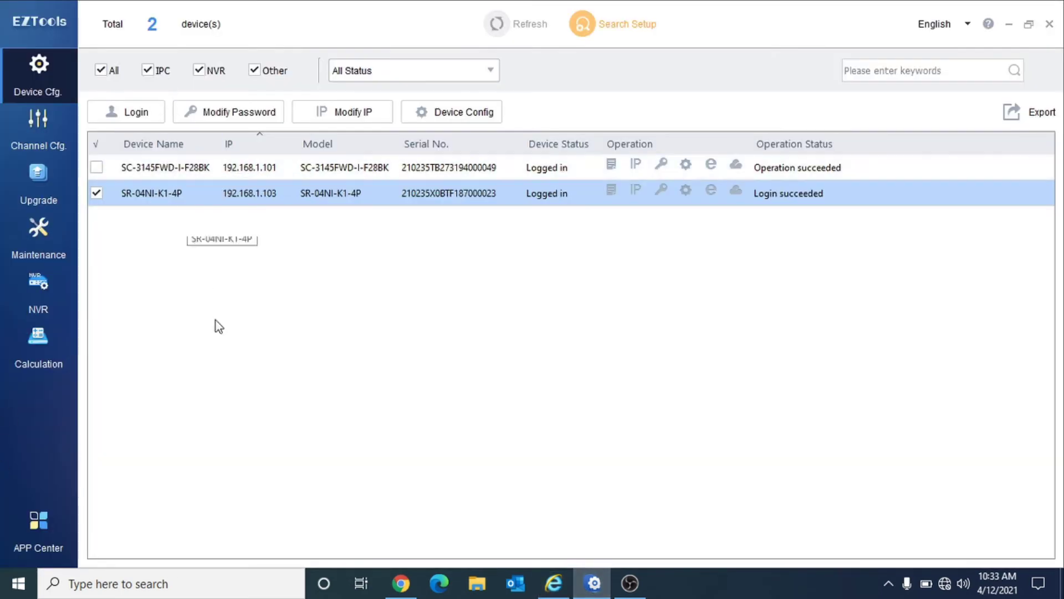
- On the Calculation page, add an entry of 4 H.265 channels at 3840×2160
click(61, 344)
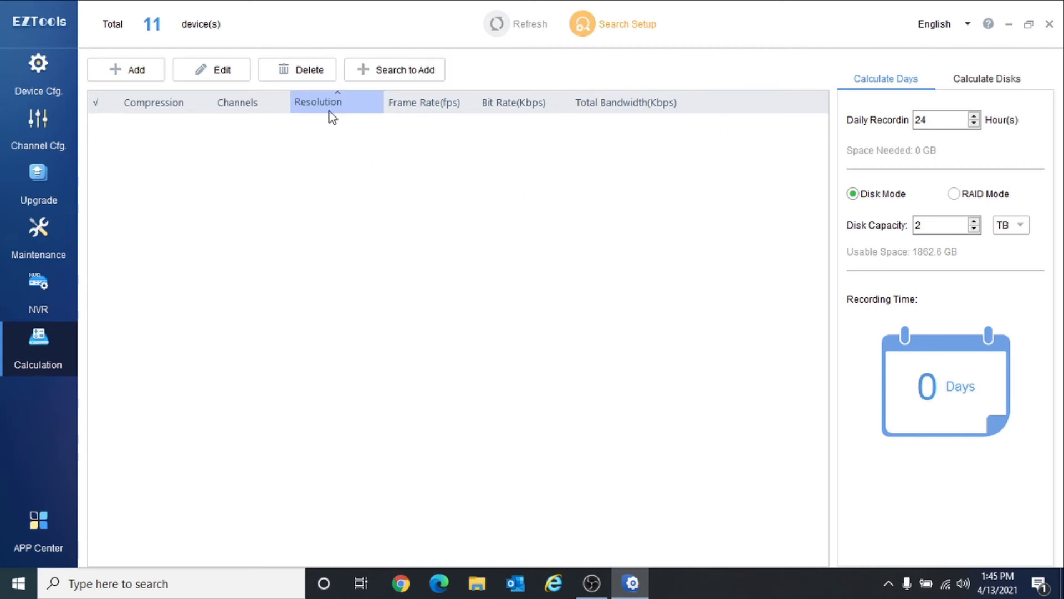
click(144, 79)
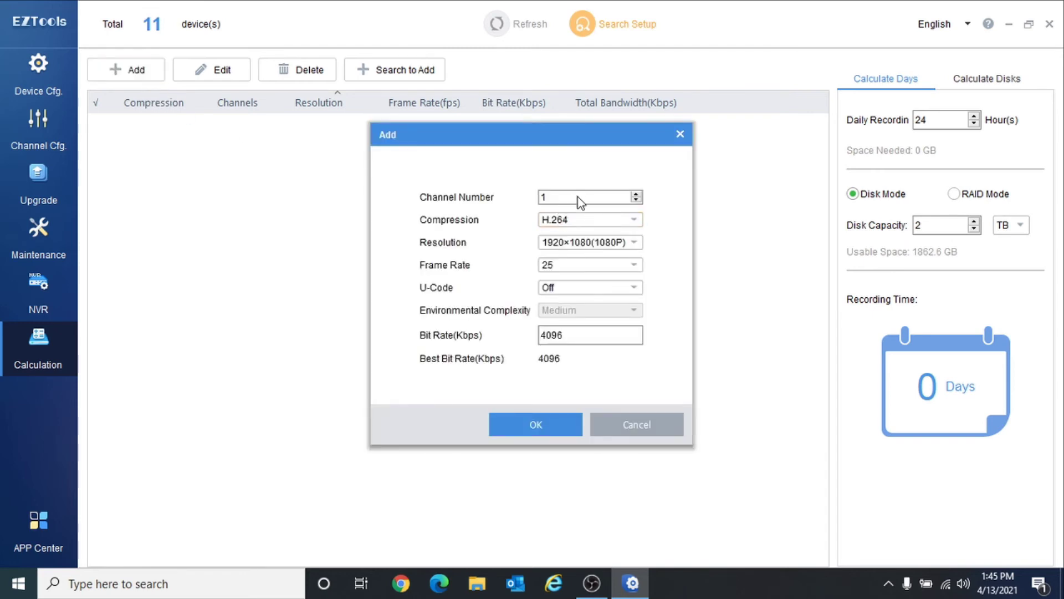
click(584, 197)
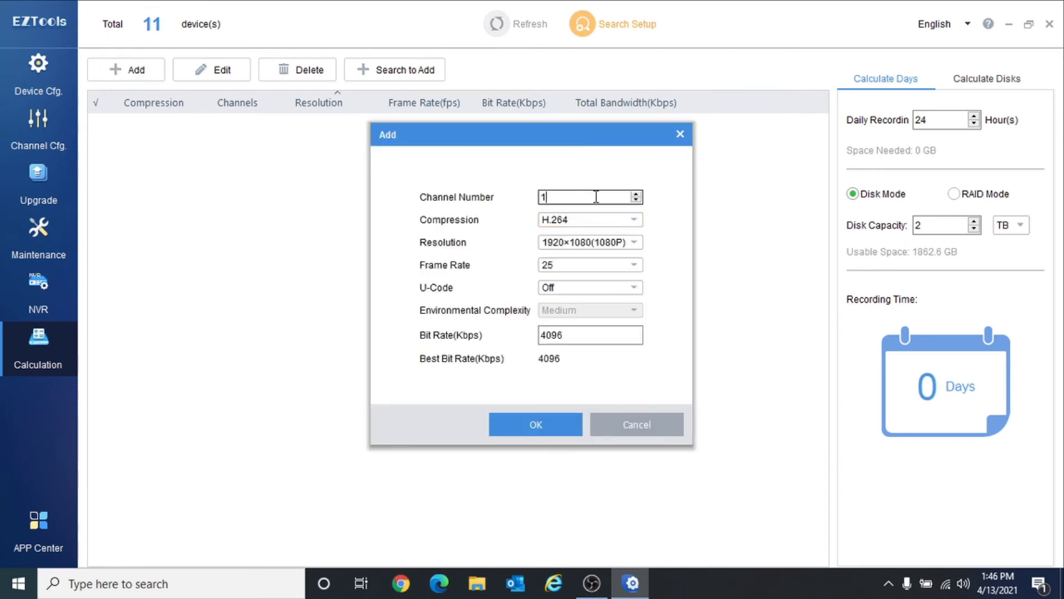
click(631, 220)
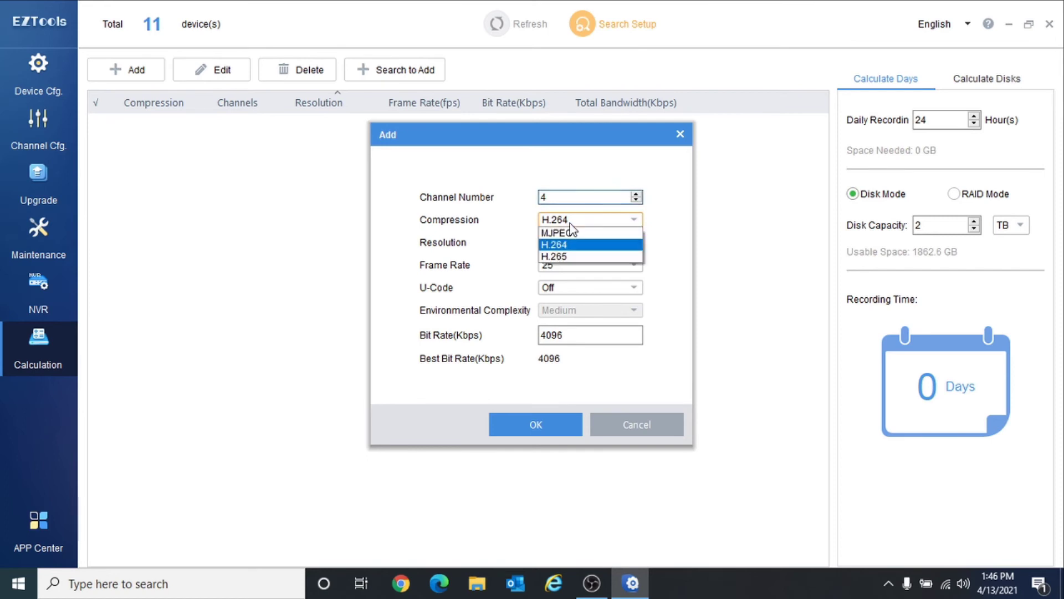
click(568, 257)
click(587, 246)
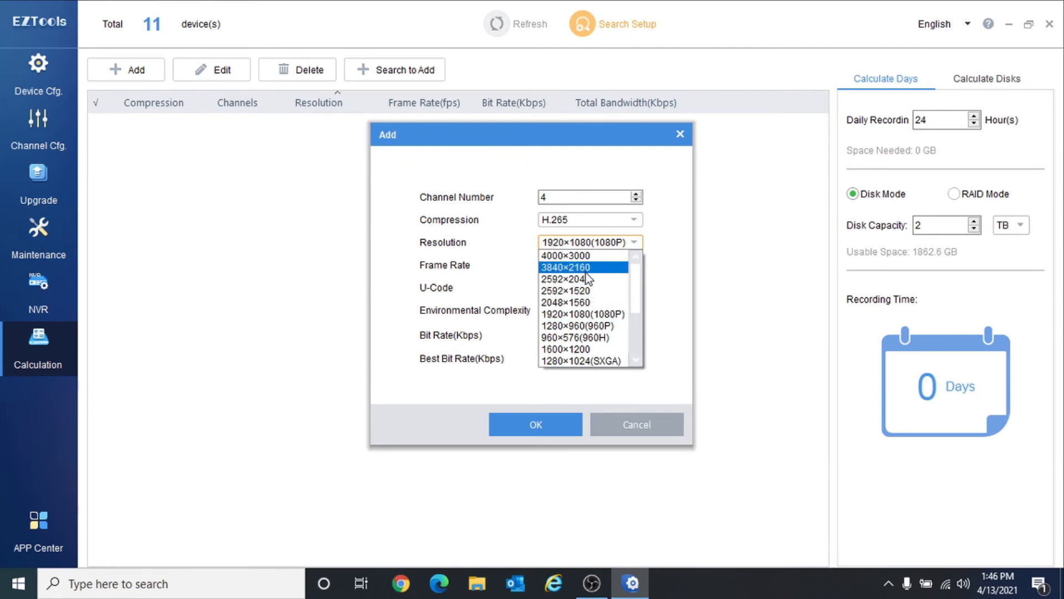
click(585, 268)
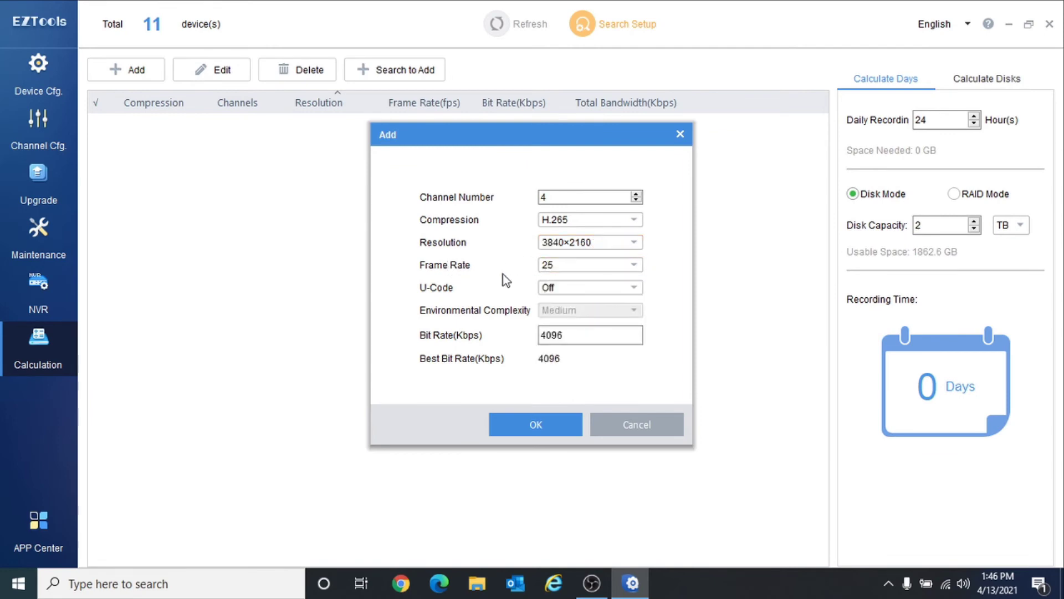
- Set the entry to 30 fps with Basic Mode U-Code, confirm it, then untick it
click(568, 266)
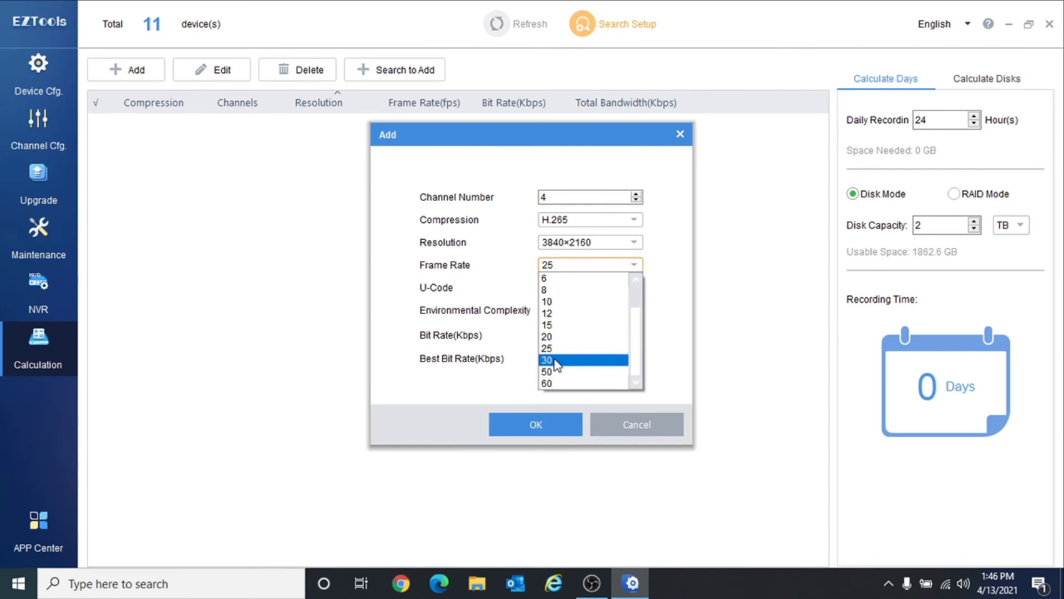
click(559, 360)
click(579, 288)
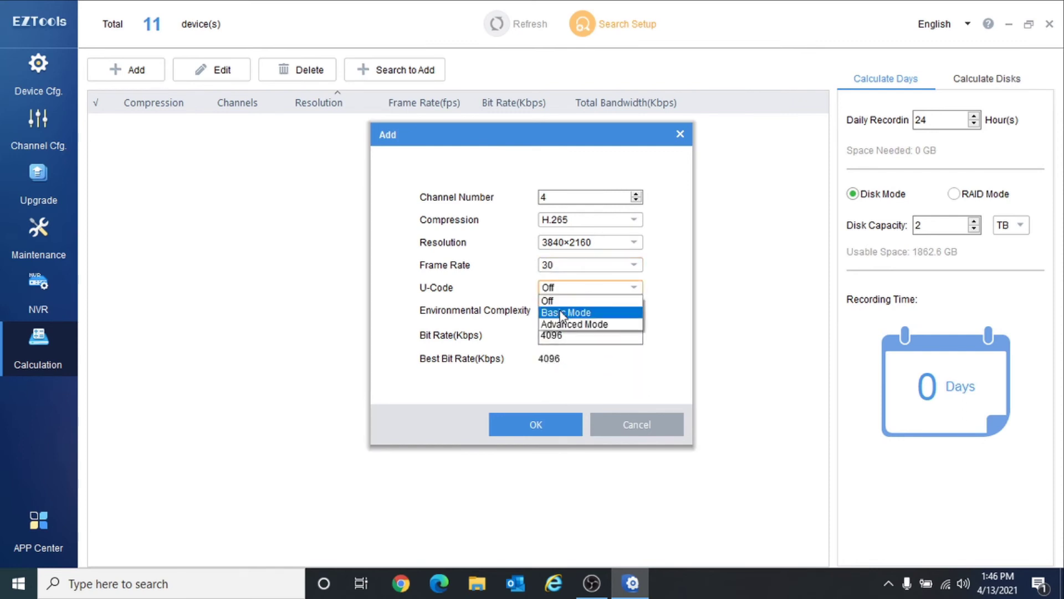
click(579, 307)
click(546, 416)
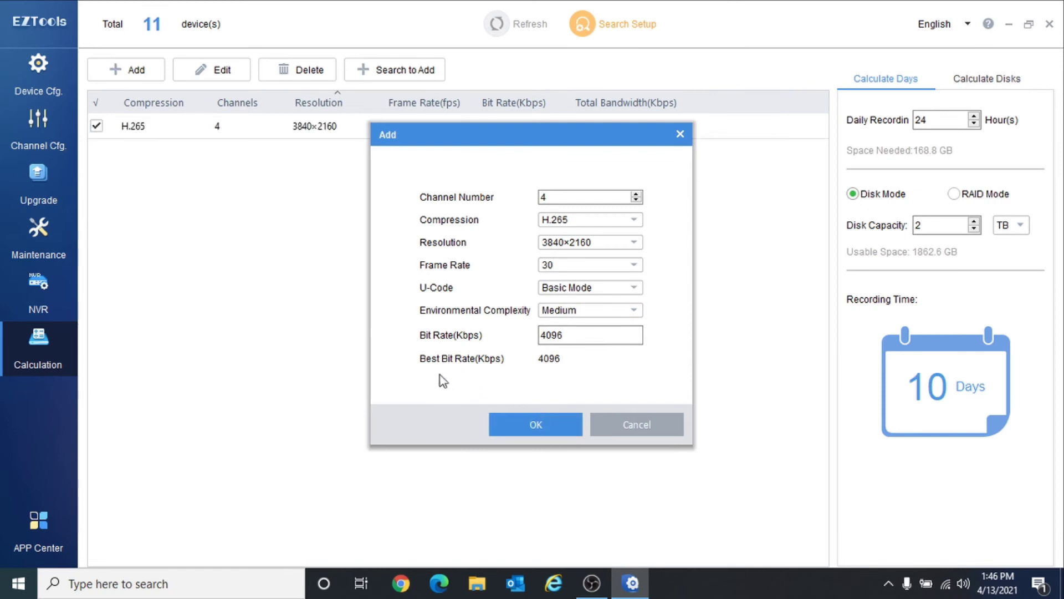
click(543, 424)
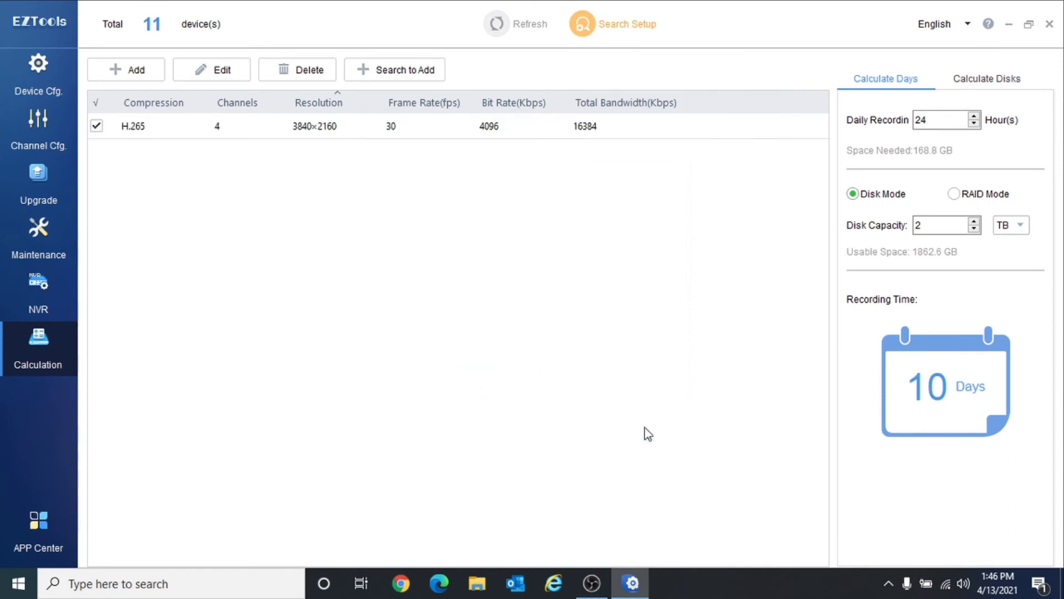
click(97, 126)
- Re-include the entry and, in single-disk mode, try disk capacities of 1, 2, 5 and 8 TB
click(96, 126)
click(972, 79)
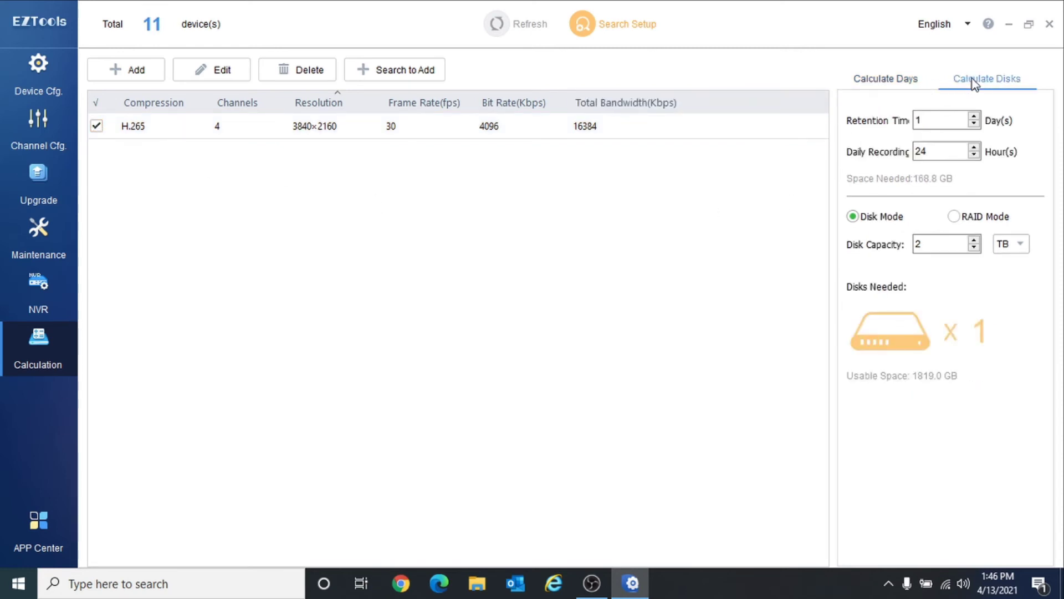
click(896, 84)
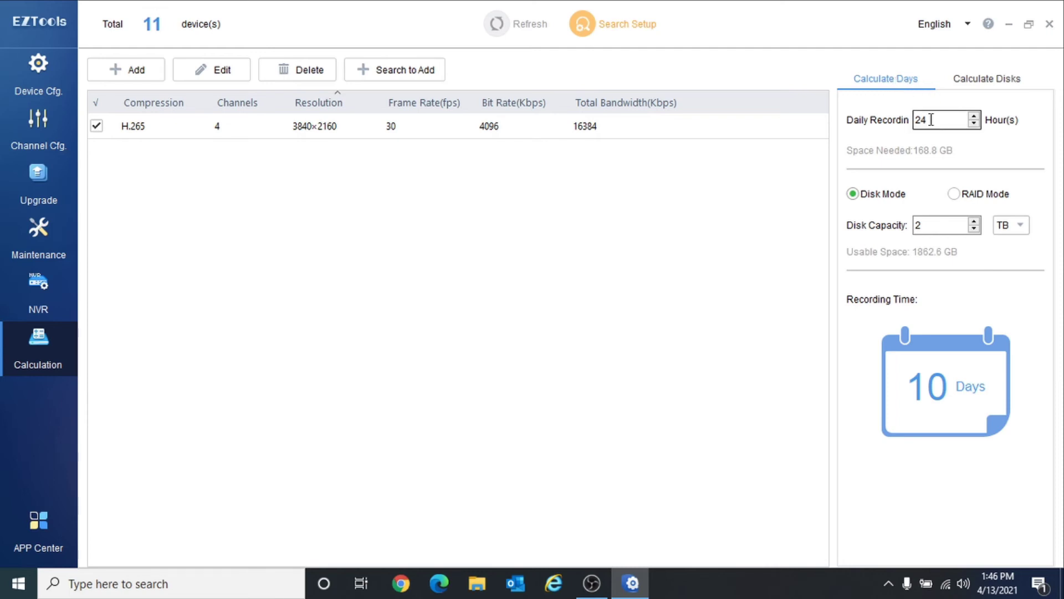
drag(932, 119, 882, 119)
click(853, 194)
drag(933, 227, 892, 233)
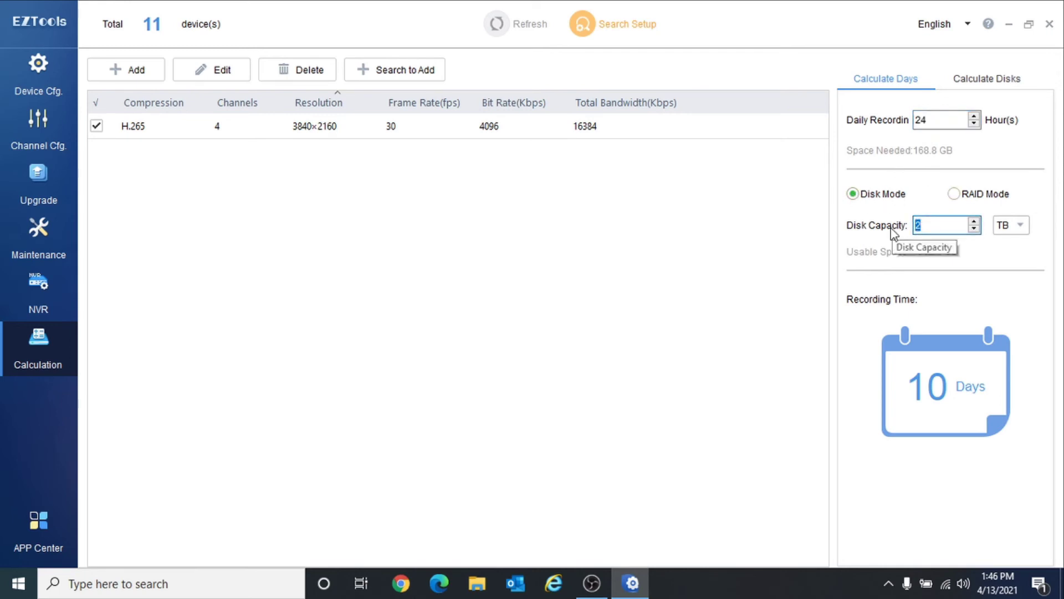
text(1)
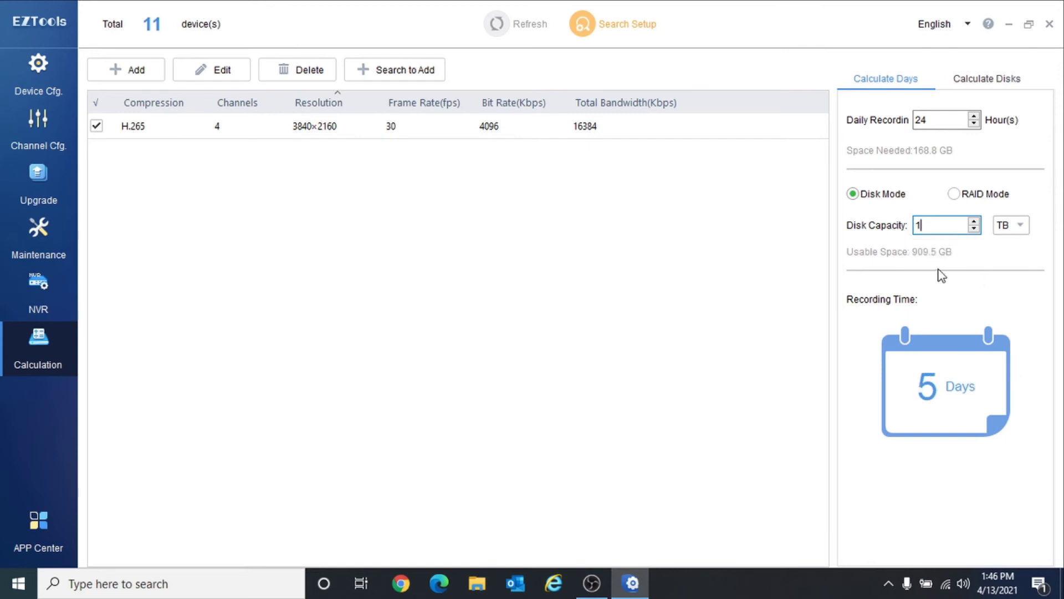
text(2)
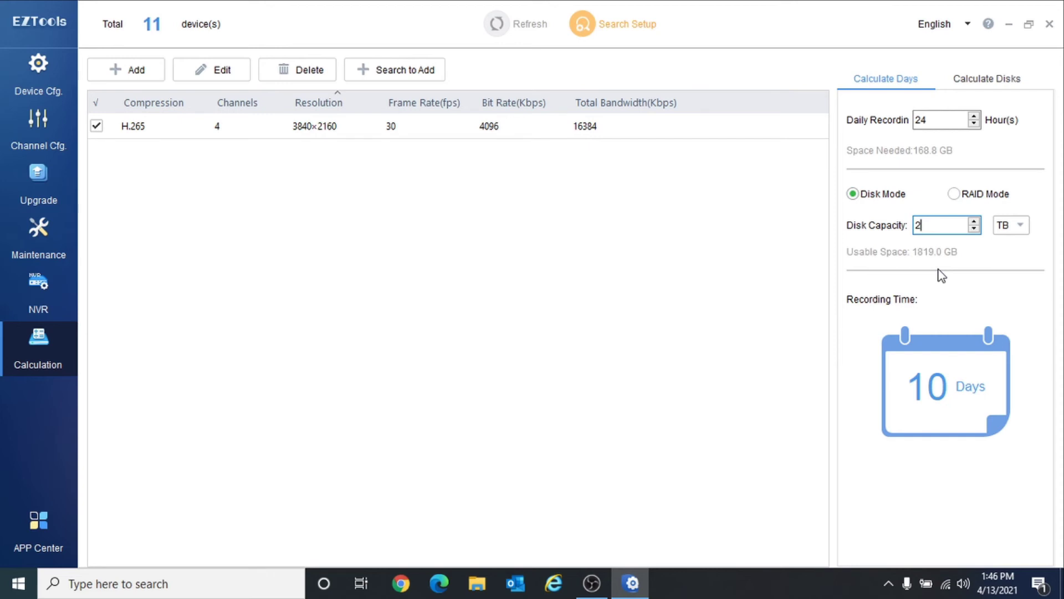
text(5)
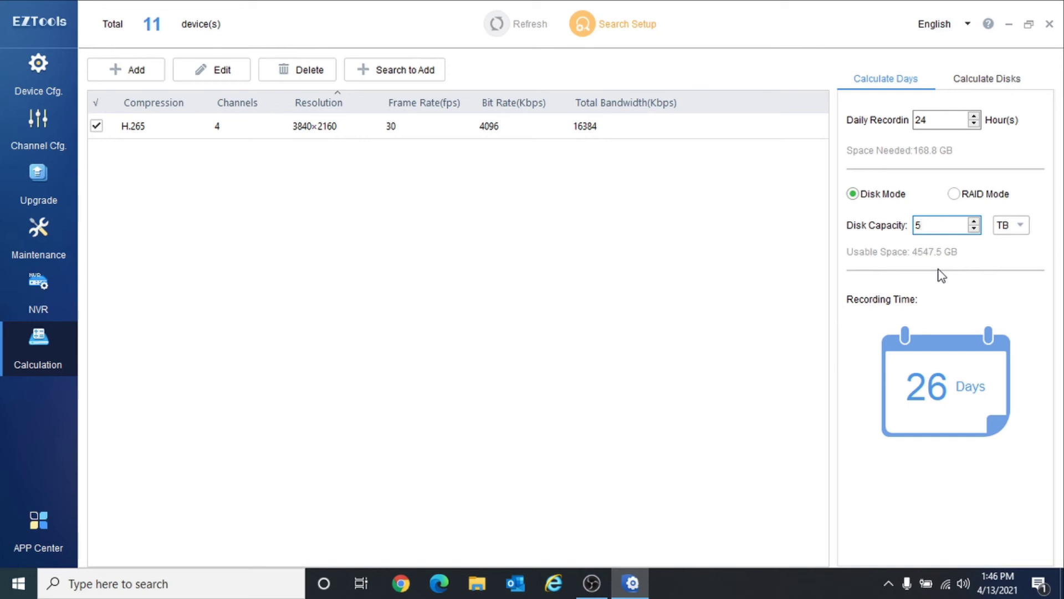
text(8)
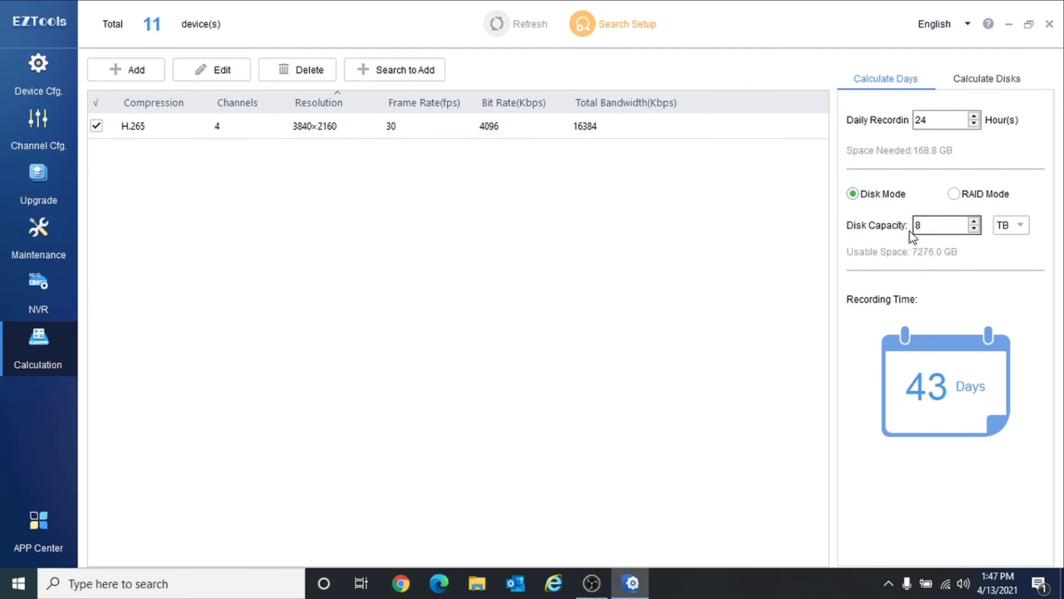
- Calculate disks for 43-day retention, trying 1, 4 and 8 TB disk capacities
click(983, 79)
text(43)
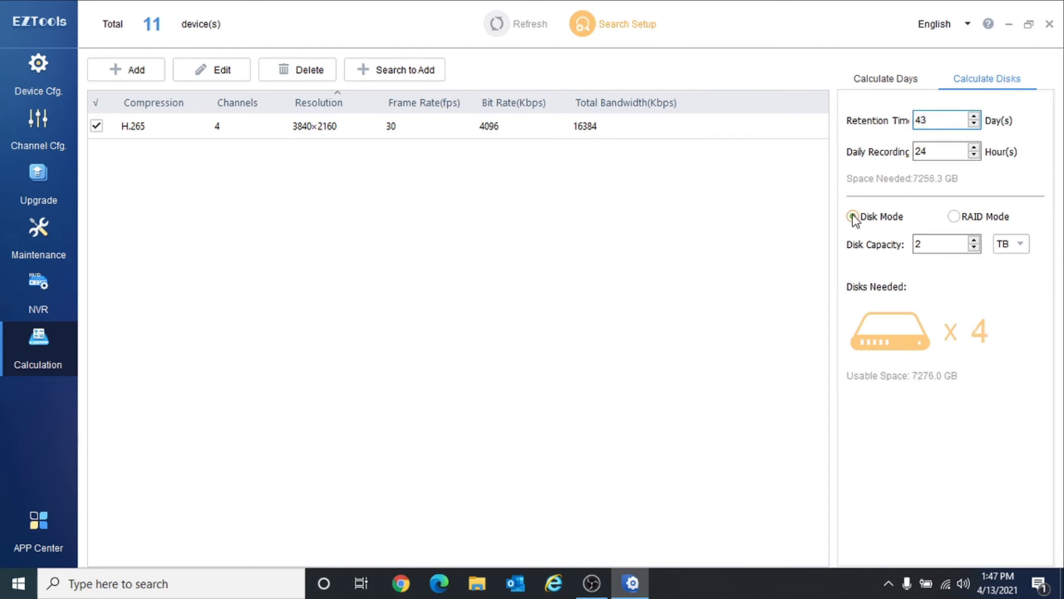
drag(935, 247, 868, 244)
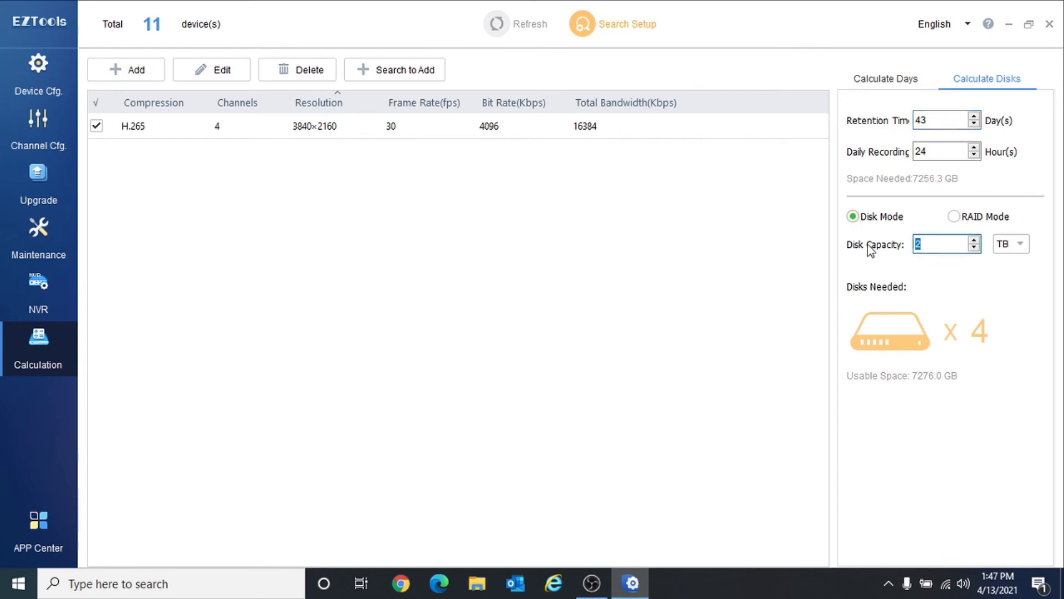
text(1)
drag(921, 244, 874, 249)
text(4)
drag(933, 246, 869, 256)
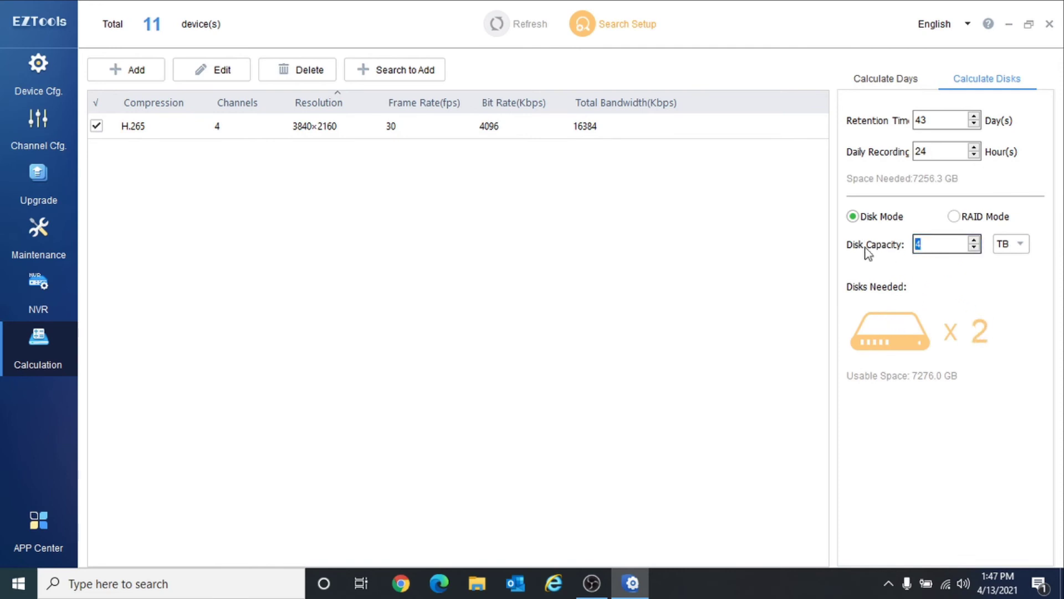
text(8)
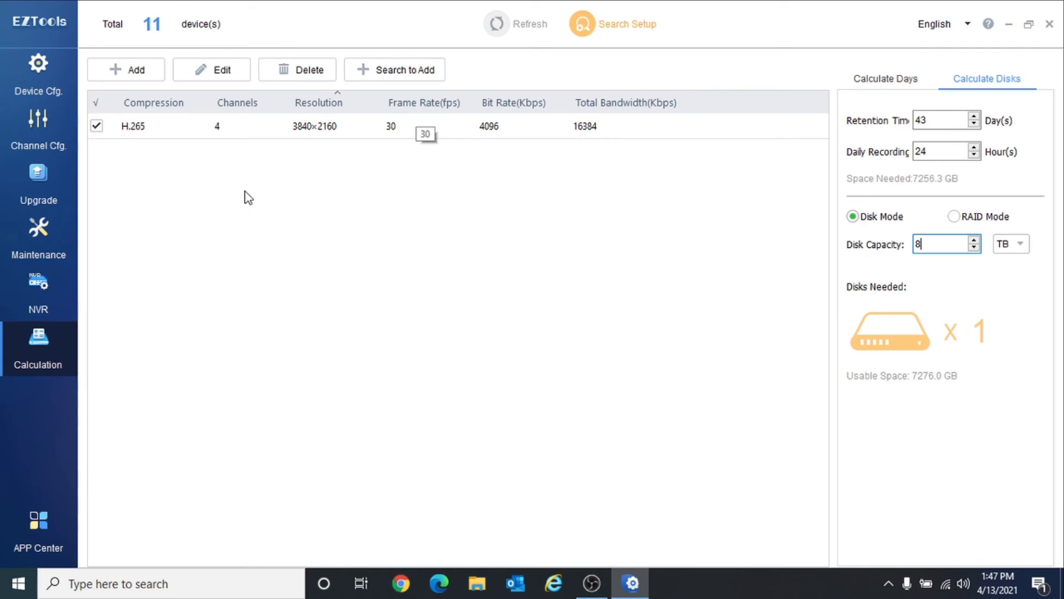
click(43, 521)
- Launch the installed EZStation app, then start and cancel the EZPlayer download
mouse_move(274, 373)
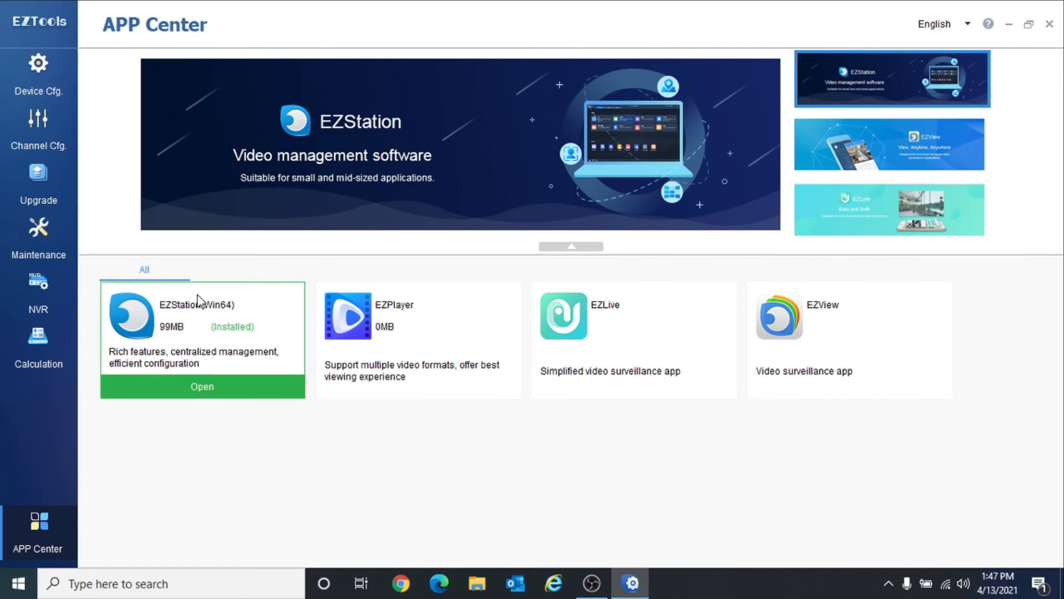
mouse_move(356, 350)
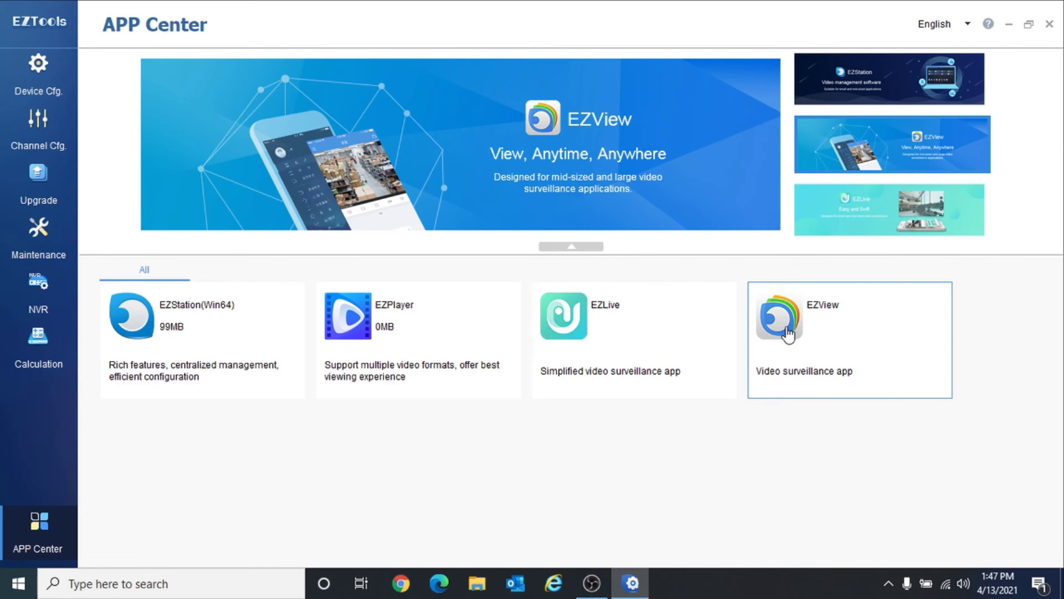
mouse_move(175, 322)
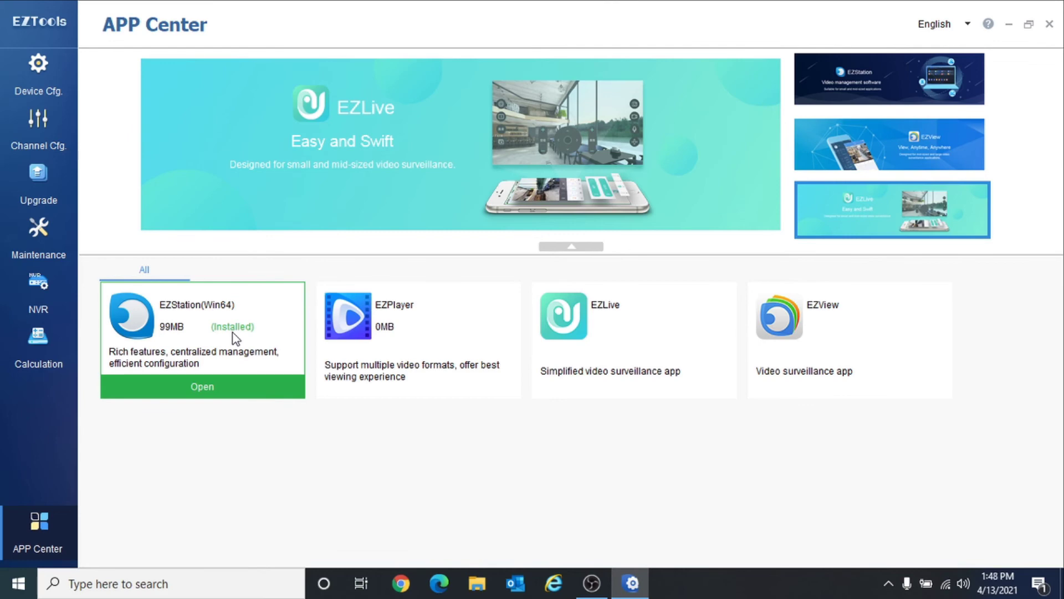
click(199, 389)
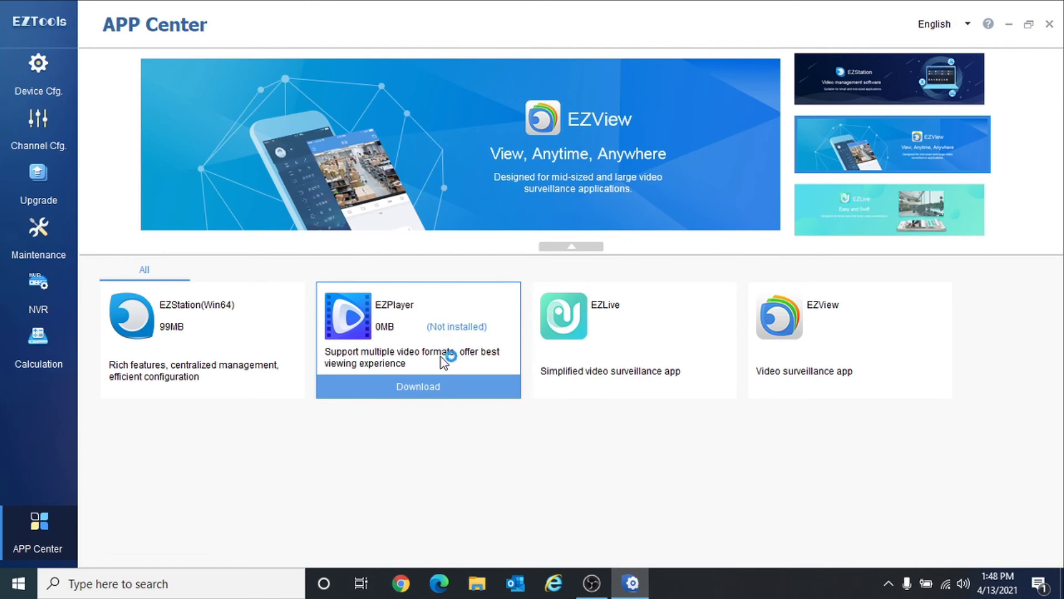
click(418, 388)
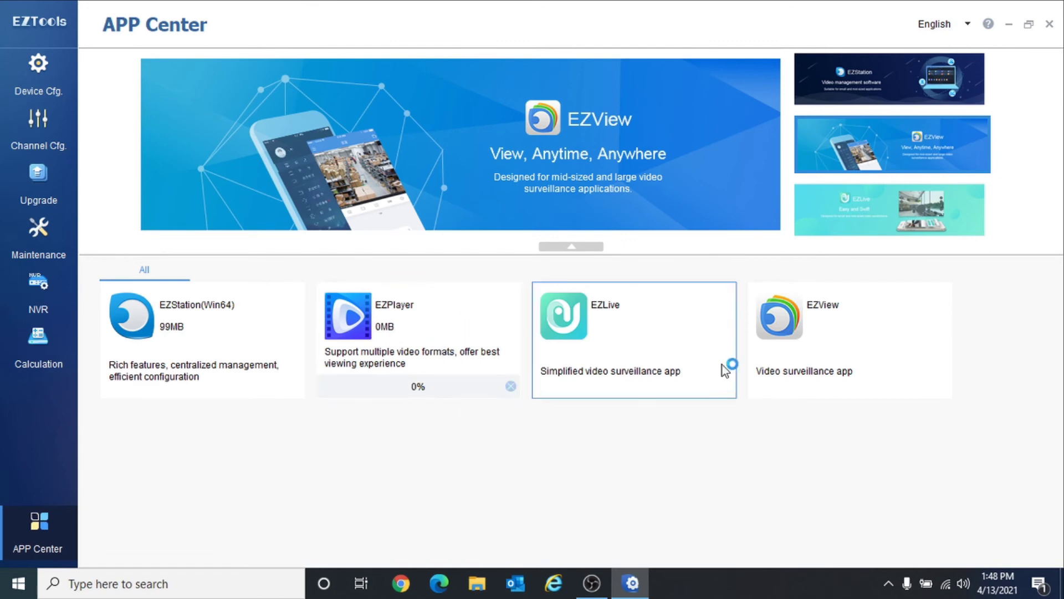
click(511, 386)
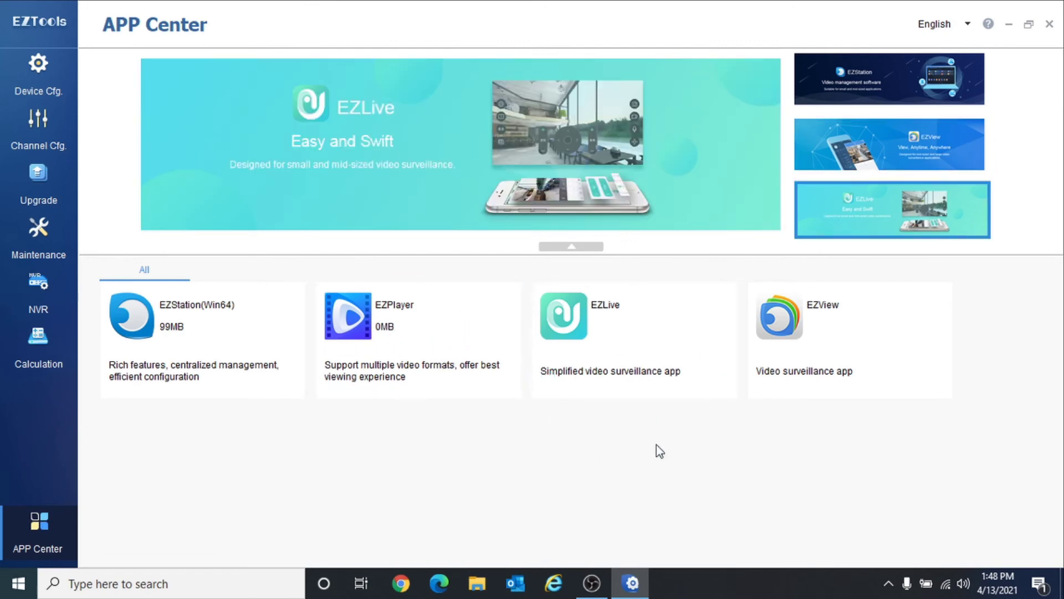